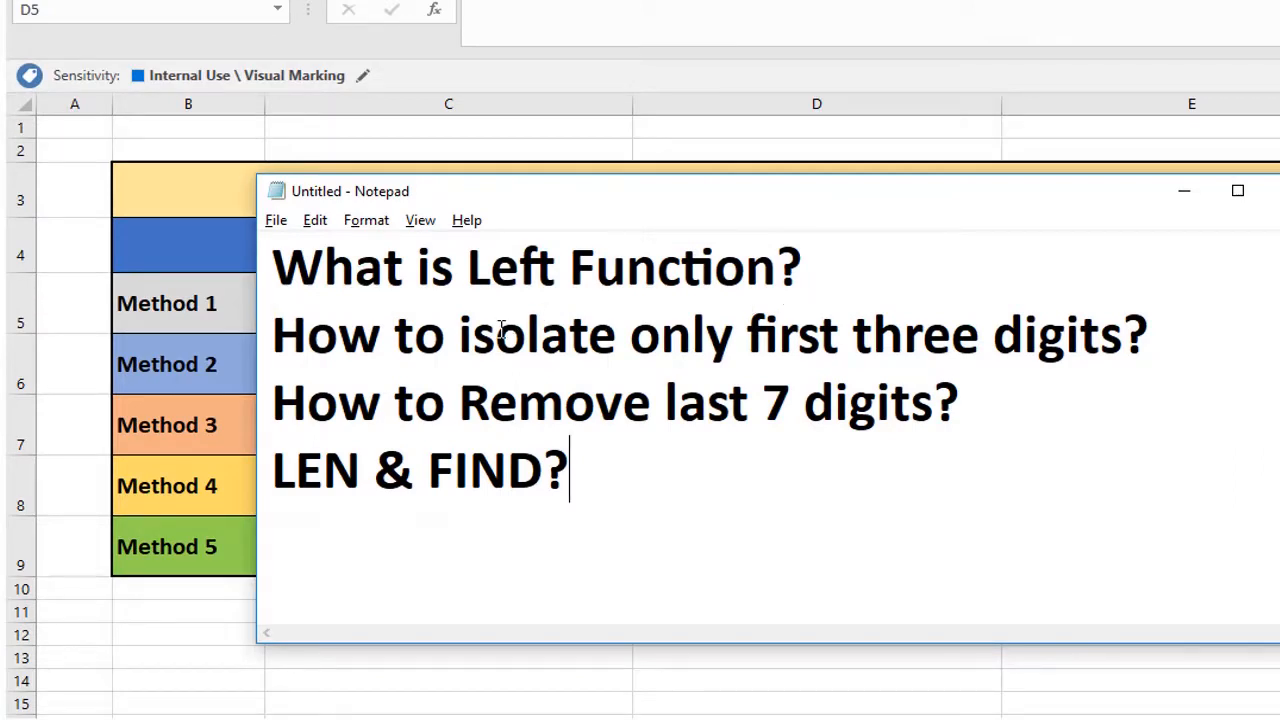
pyautogui.moveTo(759, 187); pyautogui.dragTo(816, 196)
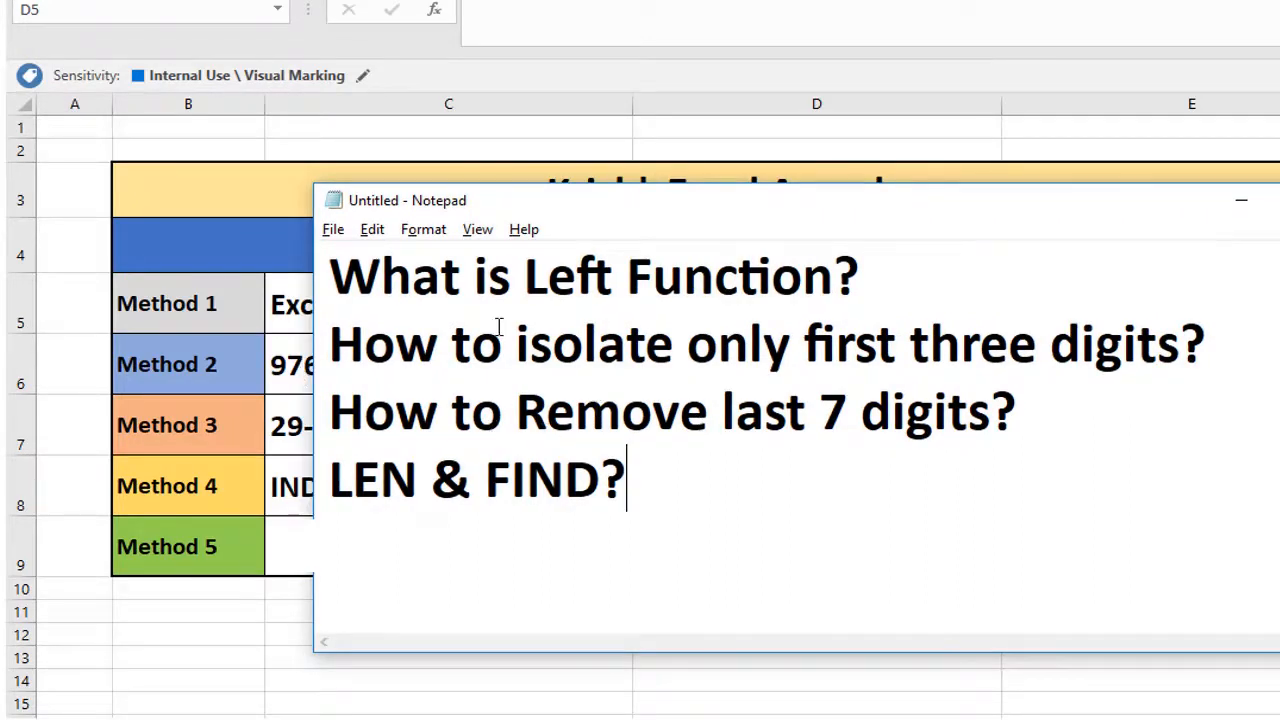
pyautogui.moveTo(519, 200); pyautogui.dragTo(610, 160)
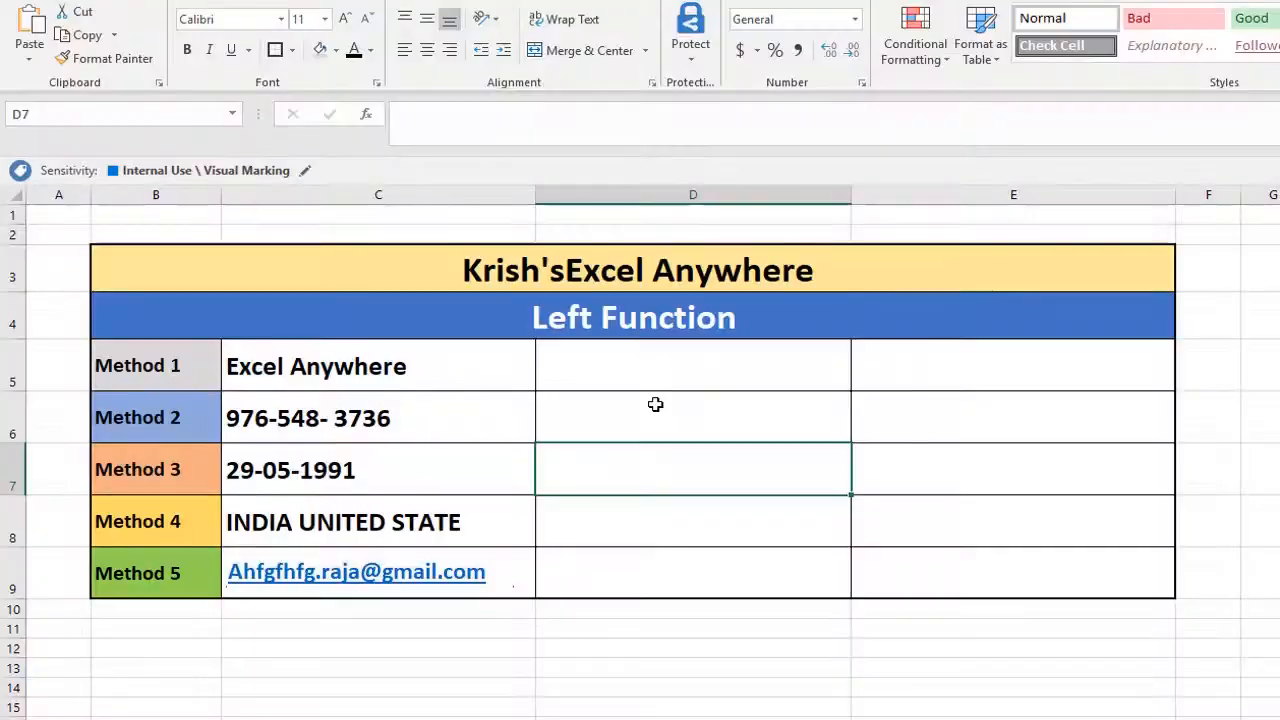
pyautogui.click(659, 372)
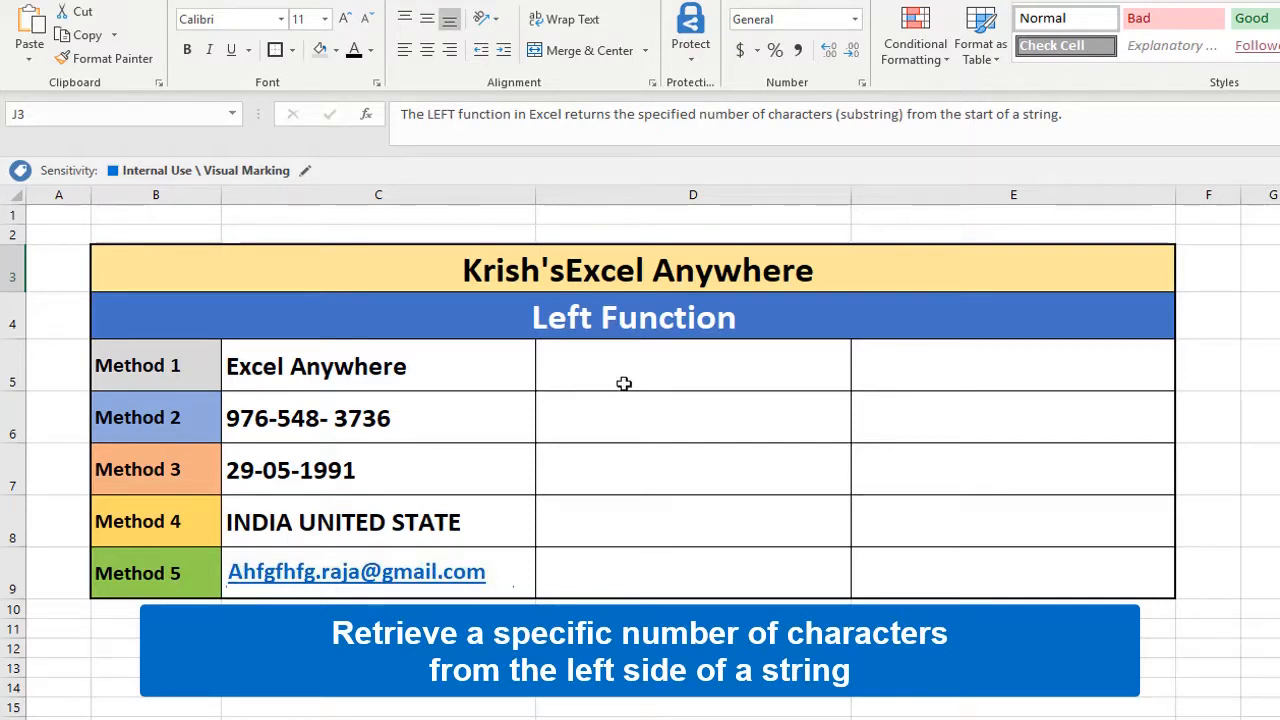
# Enter the formula =LEFT(C5,5) in cell D5 to extract the first five characters of the Method 1 text.
pyautogui.click(737, 370)
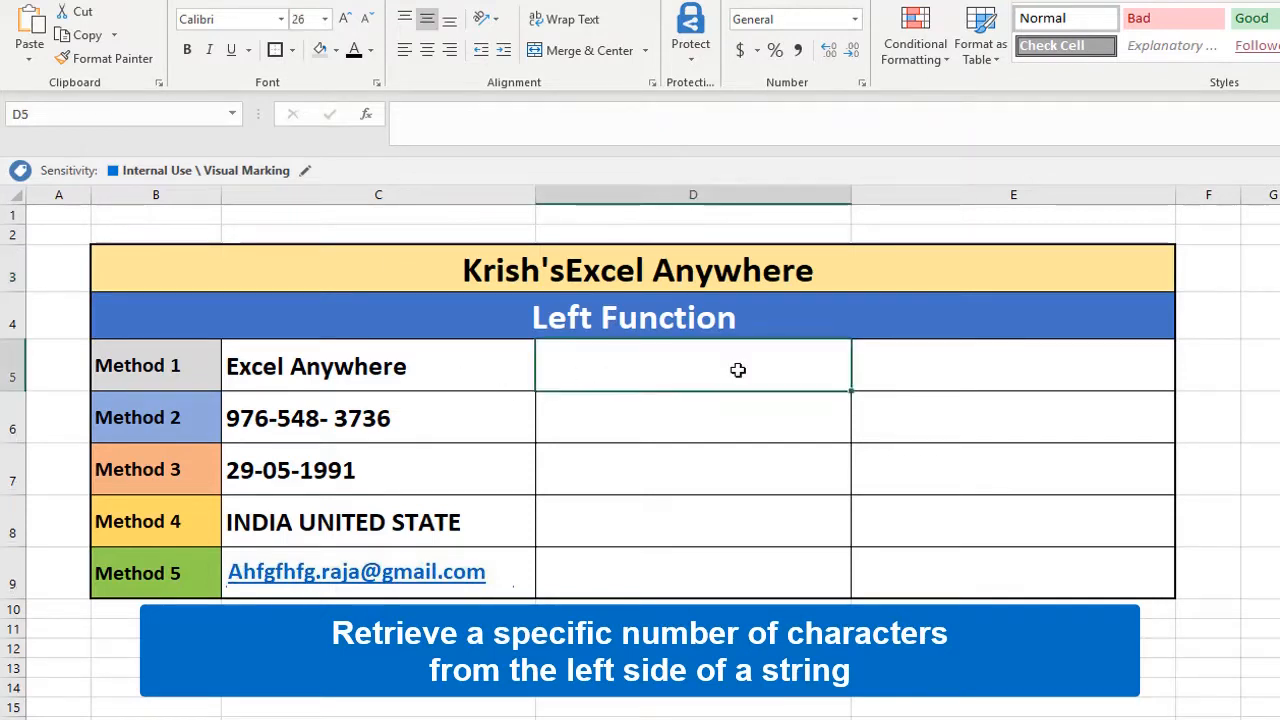
pyautogui.write('=left')
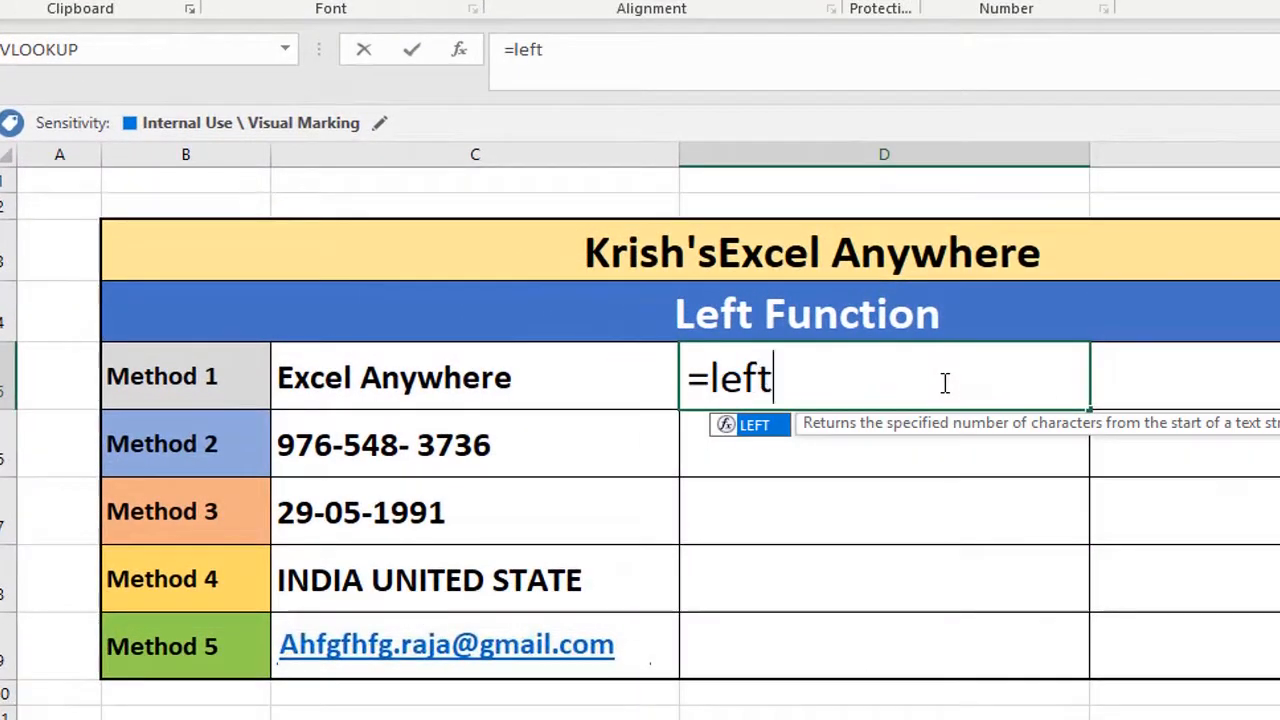
pyautogui.doubleClick(749, 428)
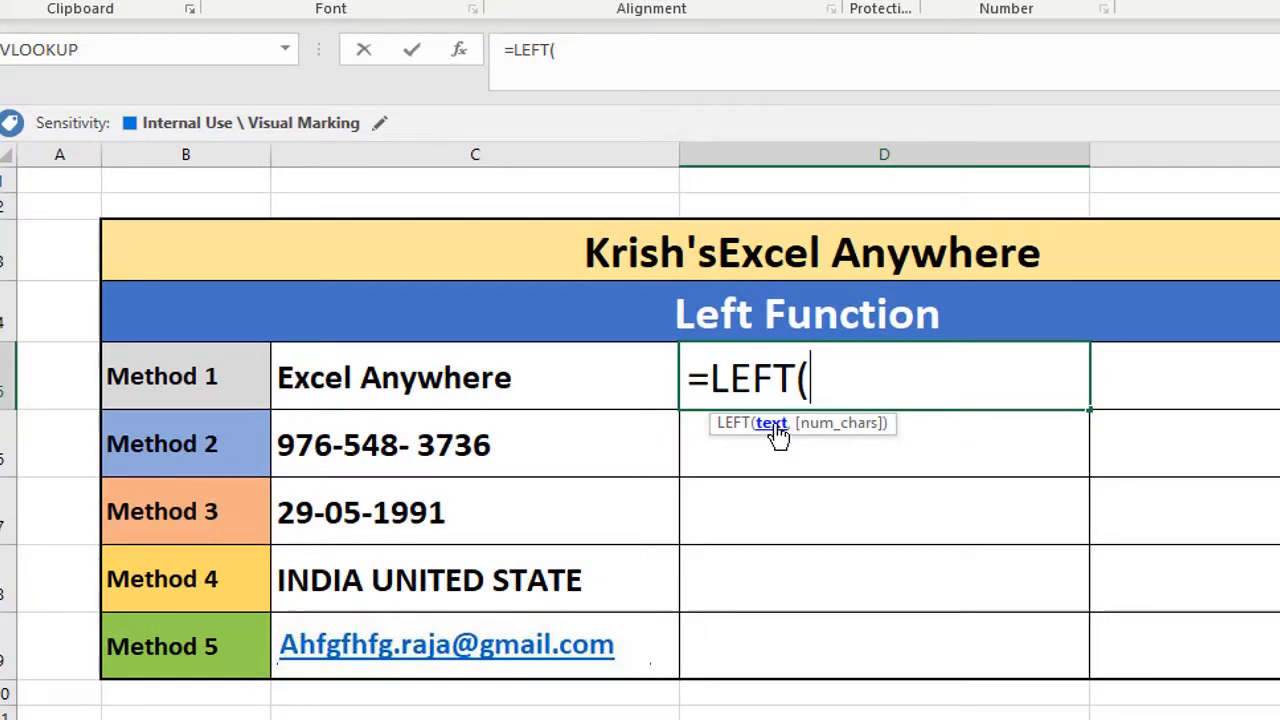
pyautogui.click(497, 381)
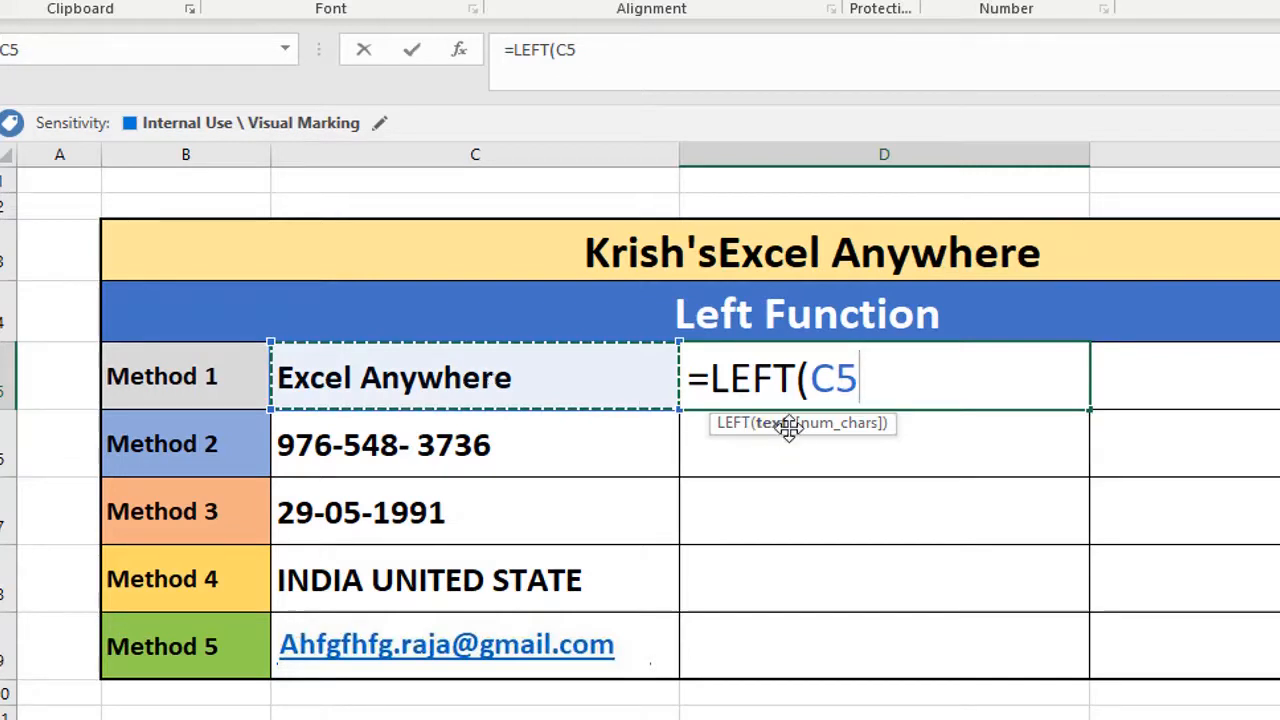
pyautogui.write(',')
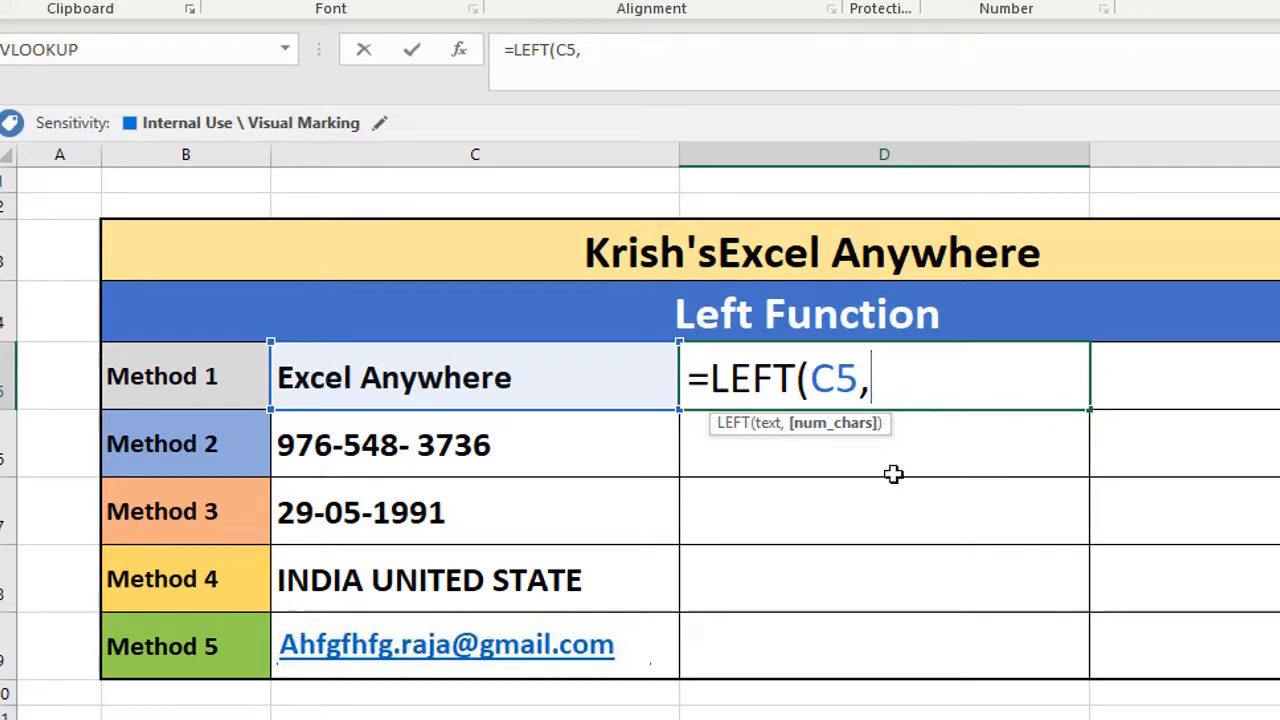
pyautogui.write('5')
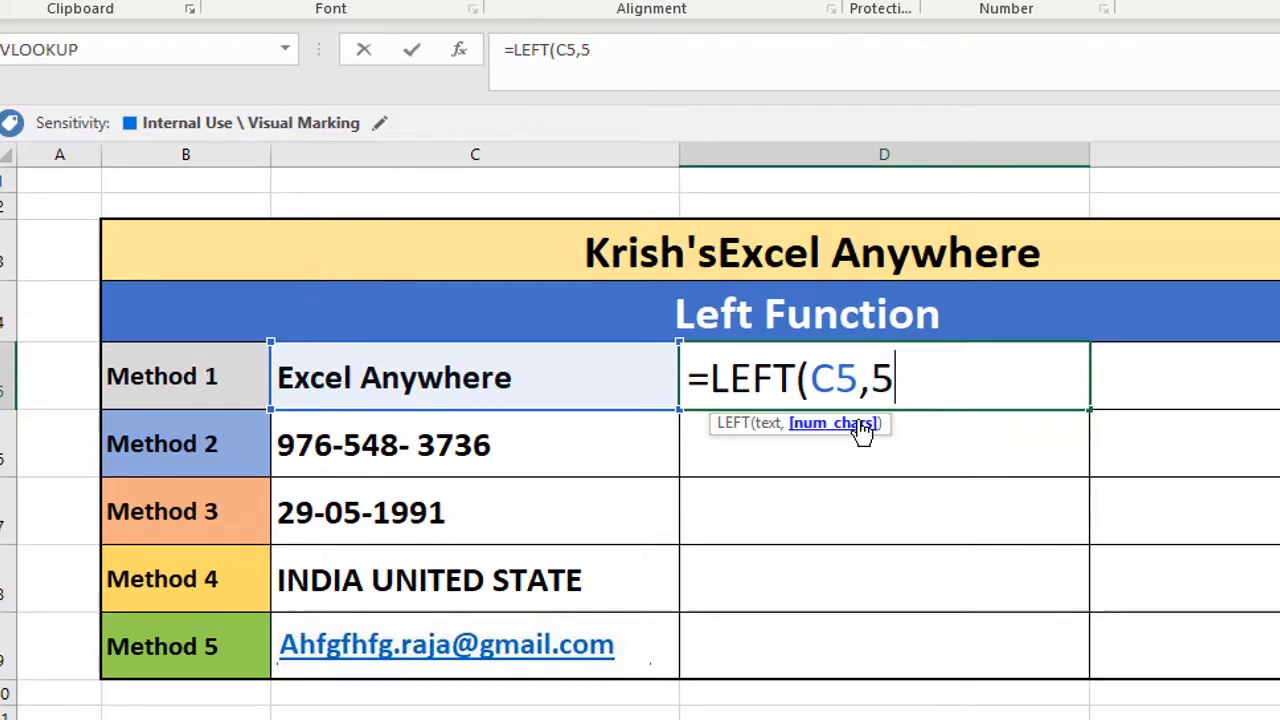
pyautogui.write(')')
pyautogui.hotkey('ctrl', 'Return')
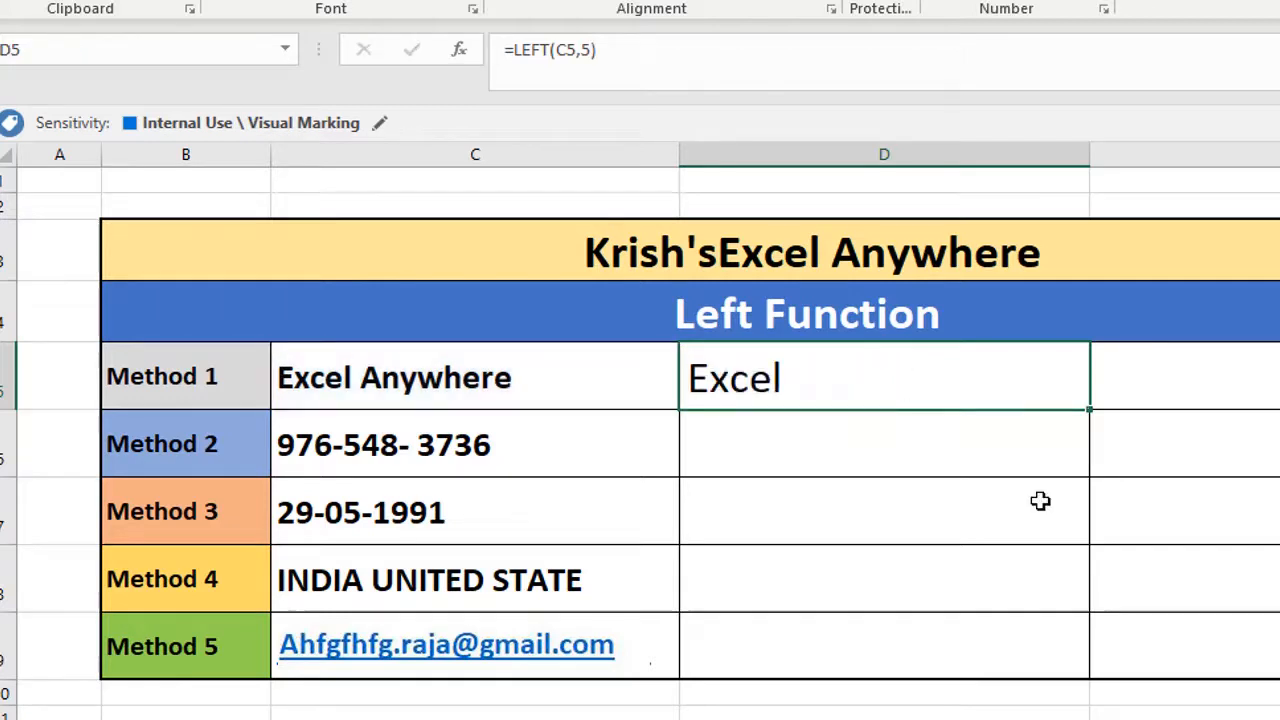
# Insert "Krish's" at the start of the text in C5 so it reads "Krish'sExcel Anywhere".
pyautogui.click(515, 379)
pyautogui.doubleClick(483, 385)
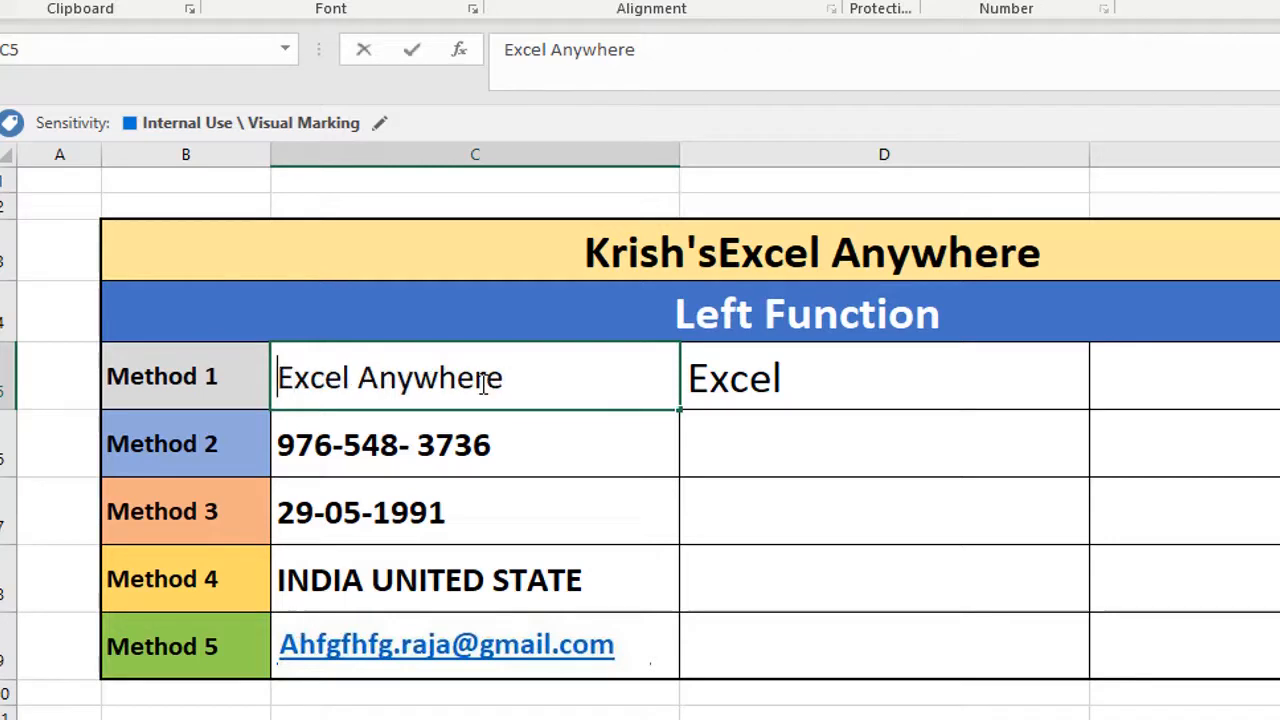
pyautogui.press('Home')
pyautogui.write("Krish's")
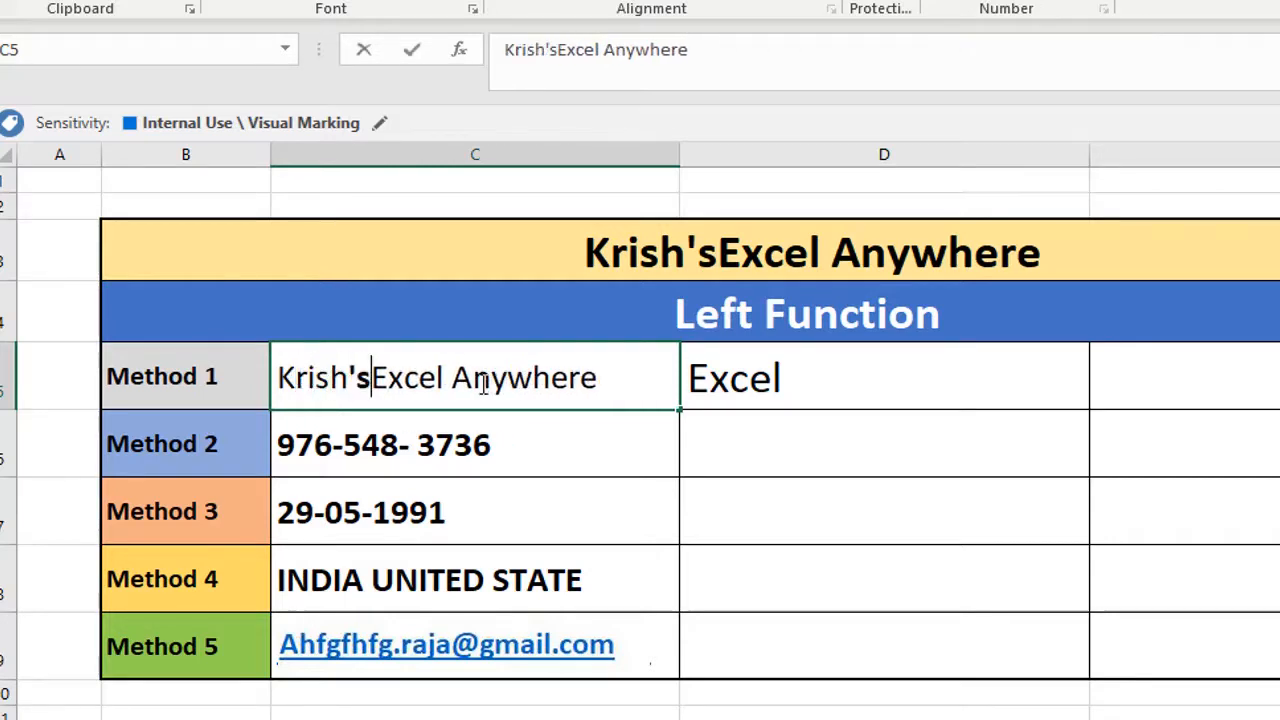
pyautogui.click(866, 377)
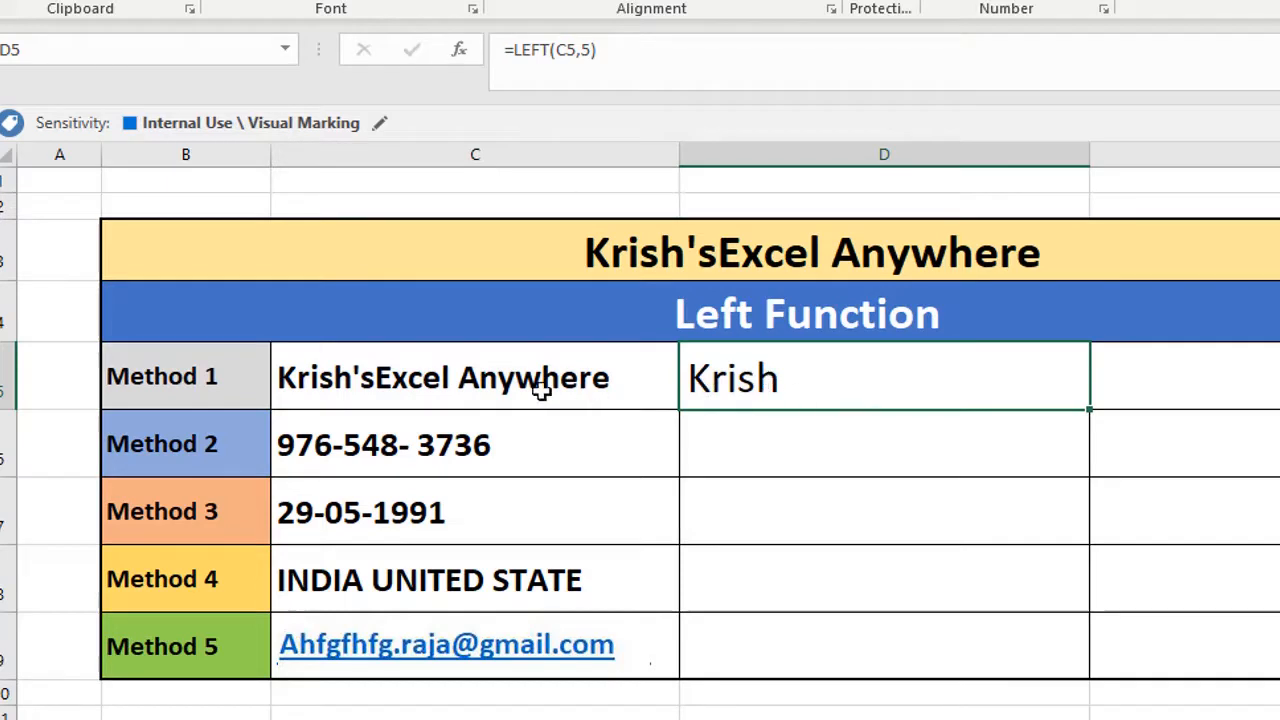
# Compare the Method 1 source text in C5 with the LEFT formula and its result in D5.
pyautogui.click(345, 368)
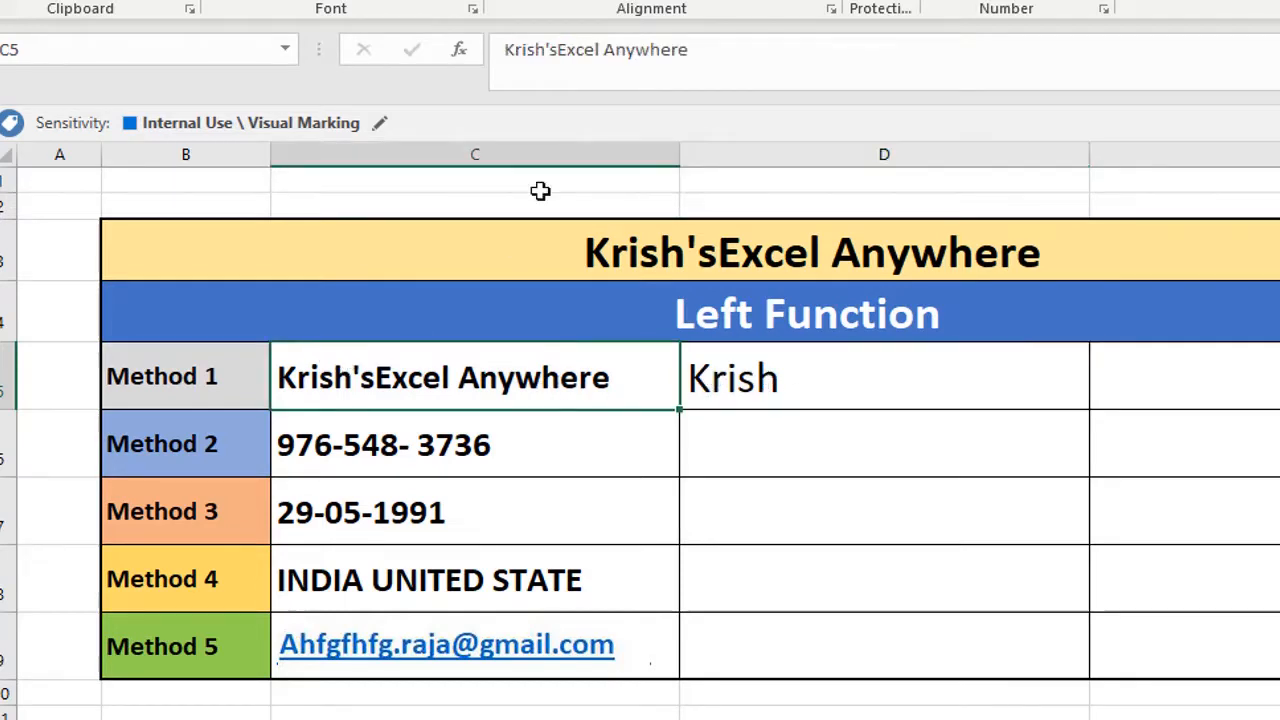
pyautogui.click(771, 371)
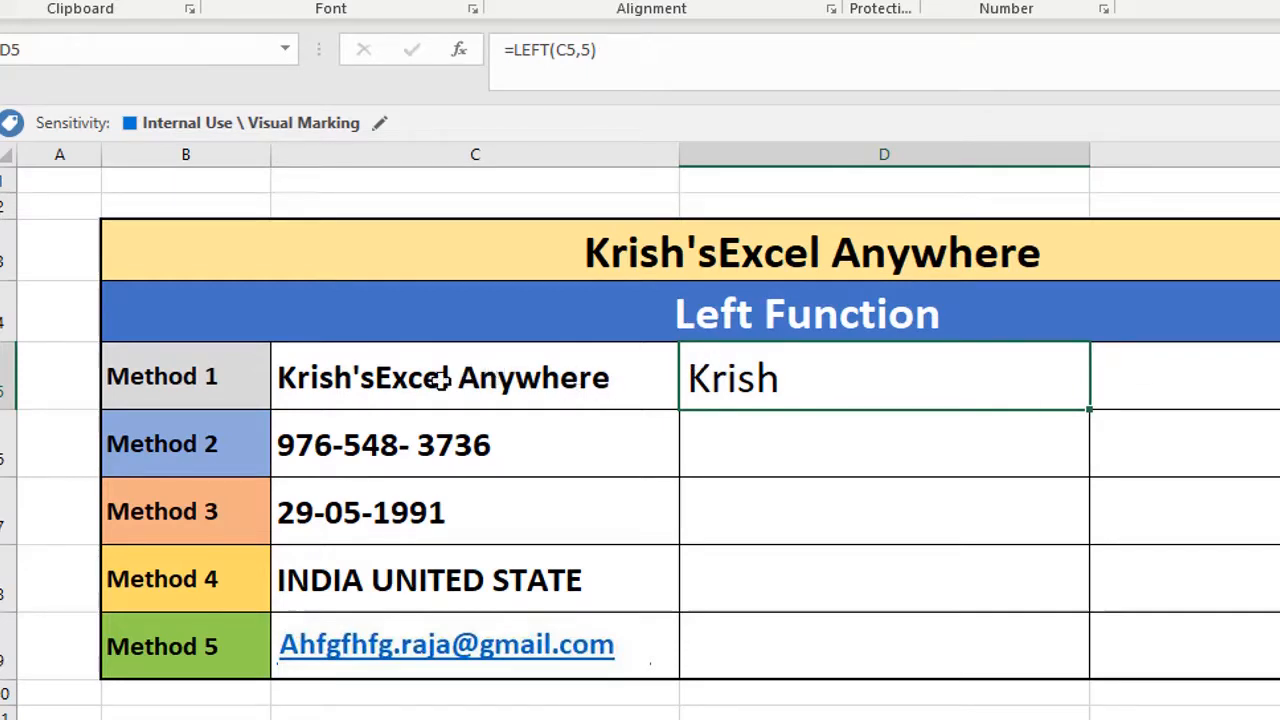
pyautogui.click(450, 368)
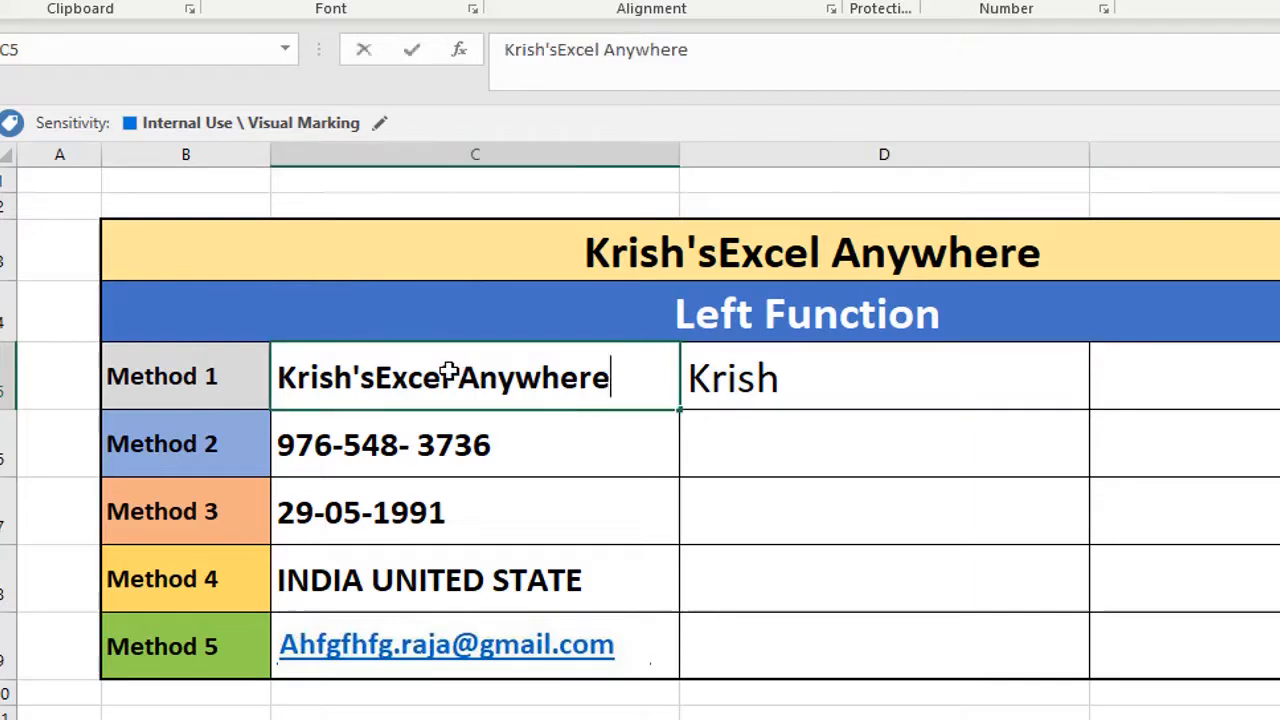
pyautogui.click(905, 389)
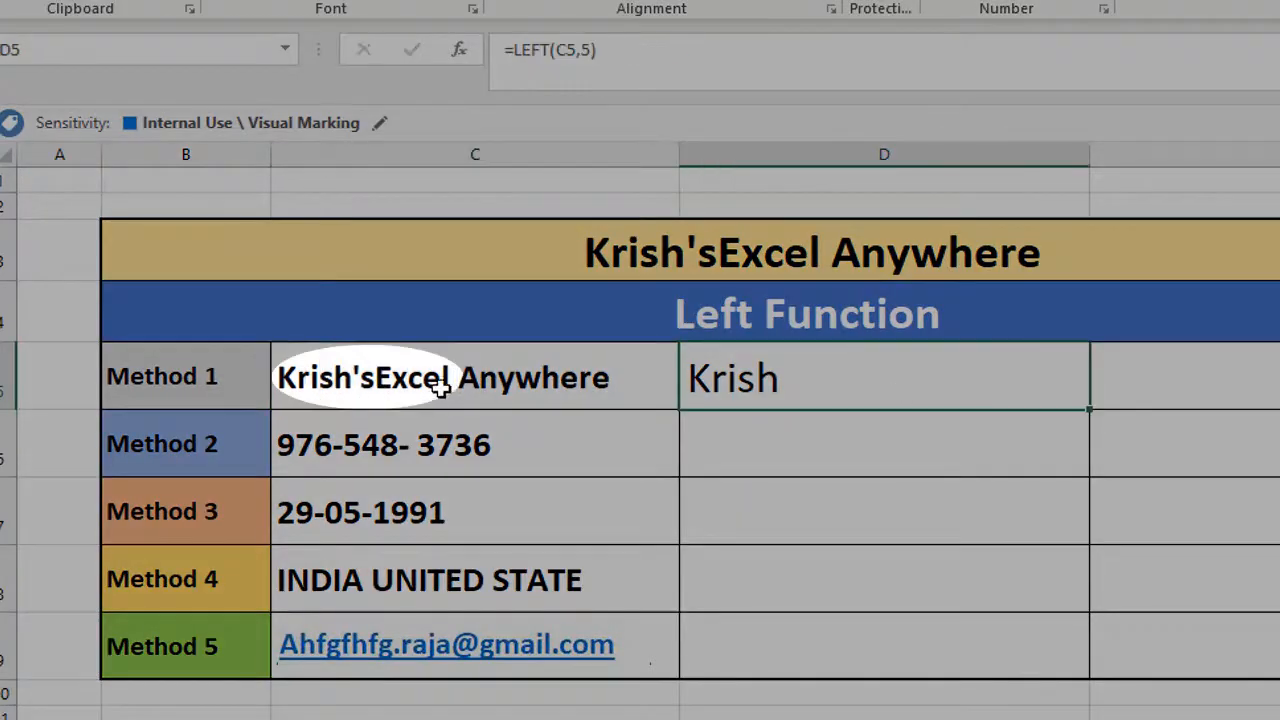
pyautogui.click(371, 380)
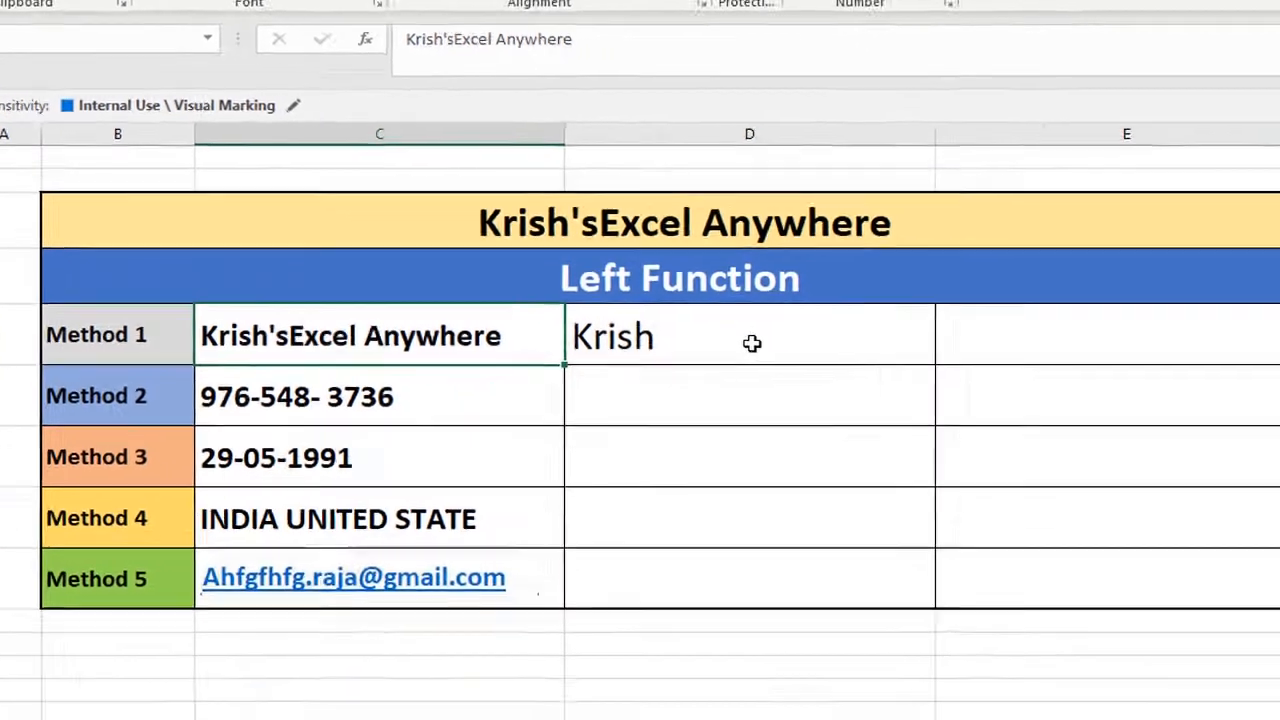
pyautogui.click(752, 343)
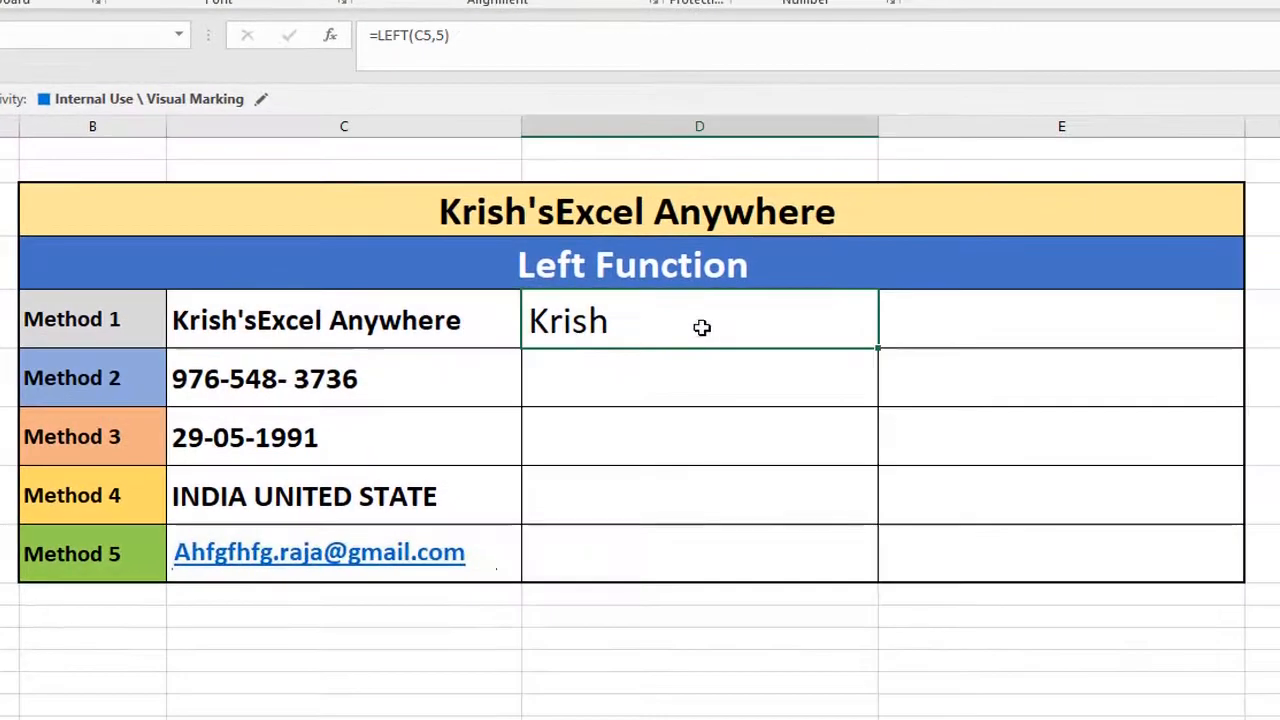
pyautogui.click(1045, 325)
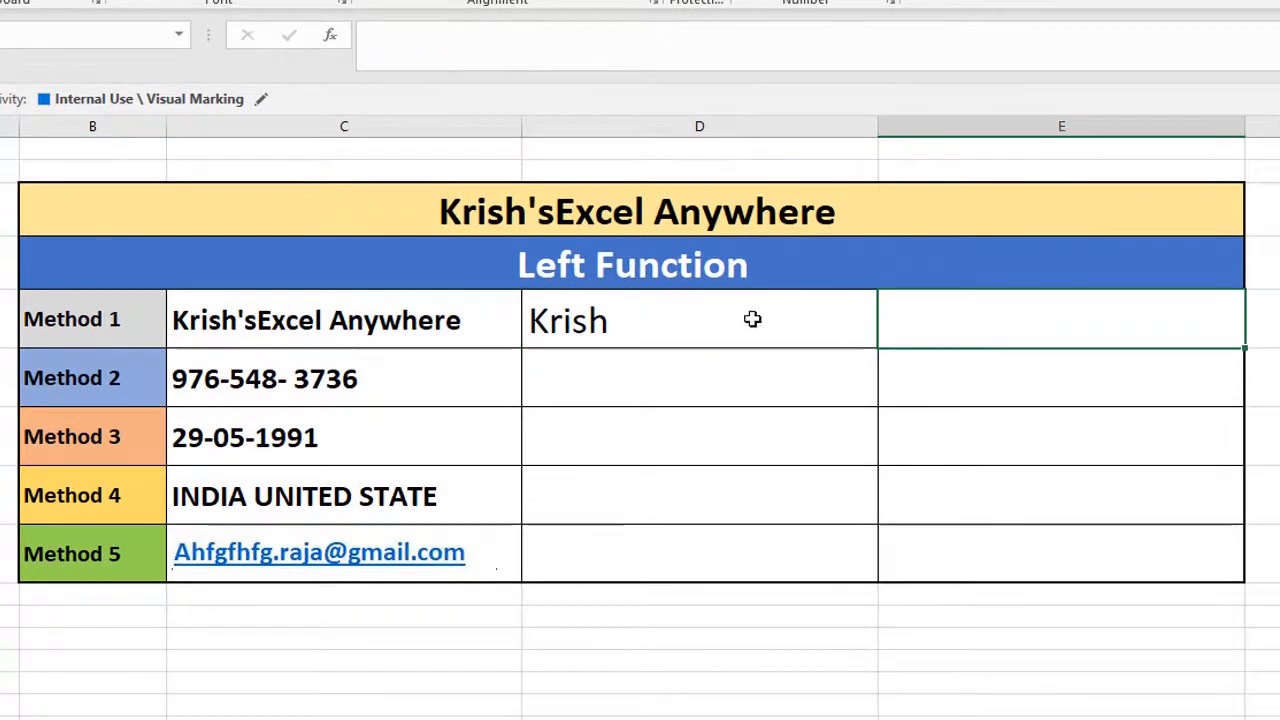
pyautogui.click(752, 318)
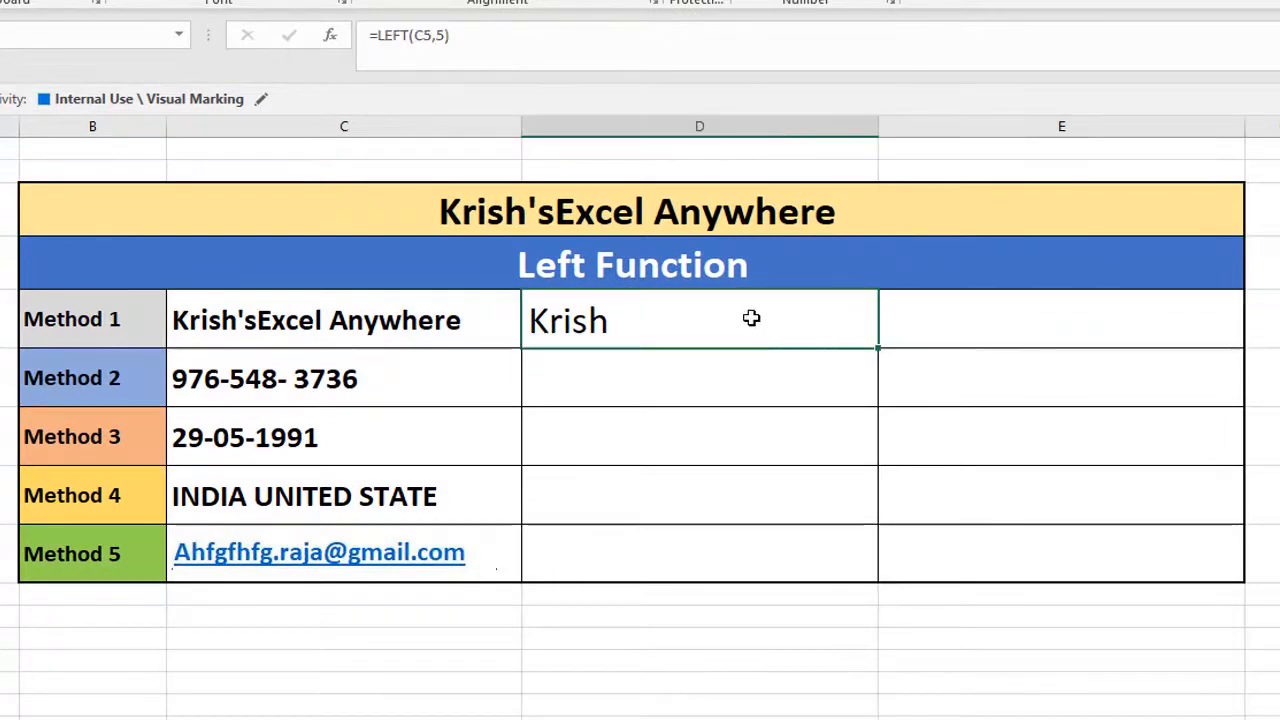
# Enter =LEFT(C5,FIND(" ",C5)) in cell E5 to extract the Method 1 text up to its first space.
pyautogui.press('Right')
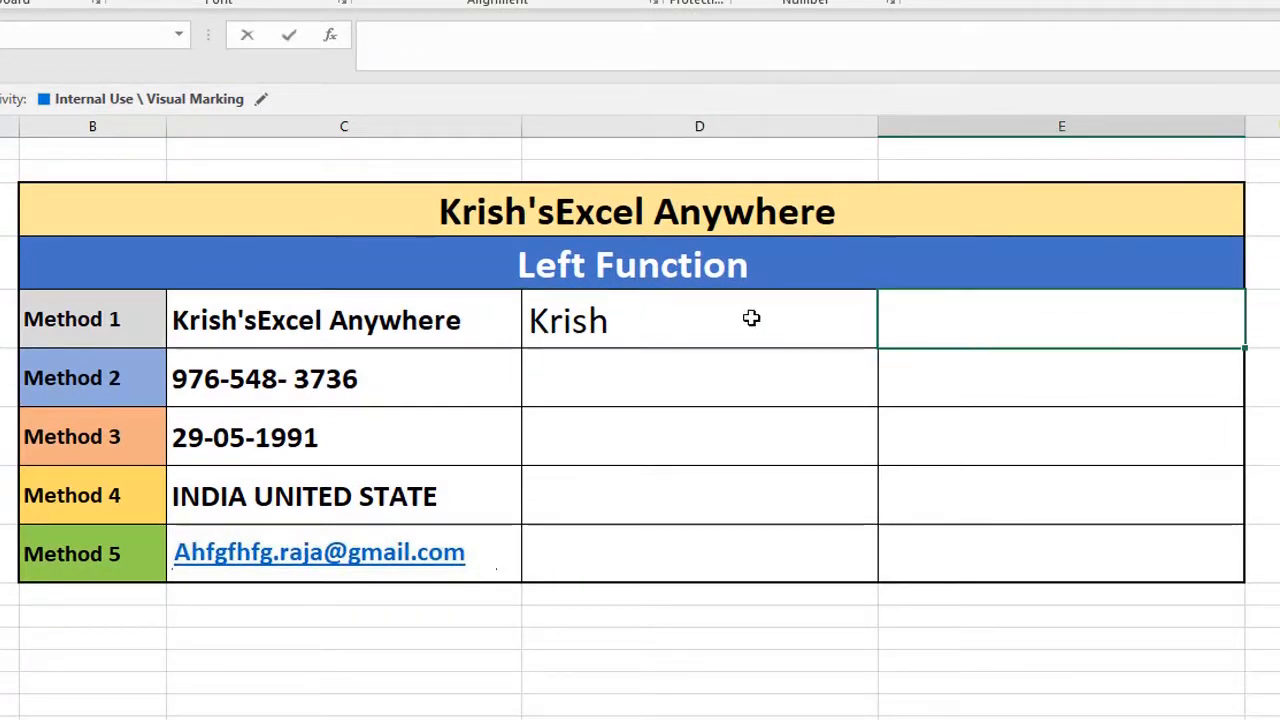
pyautogui.write('=left')
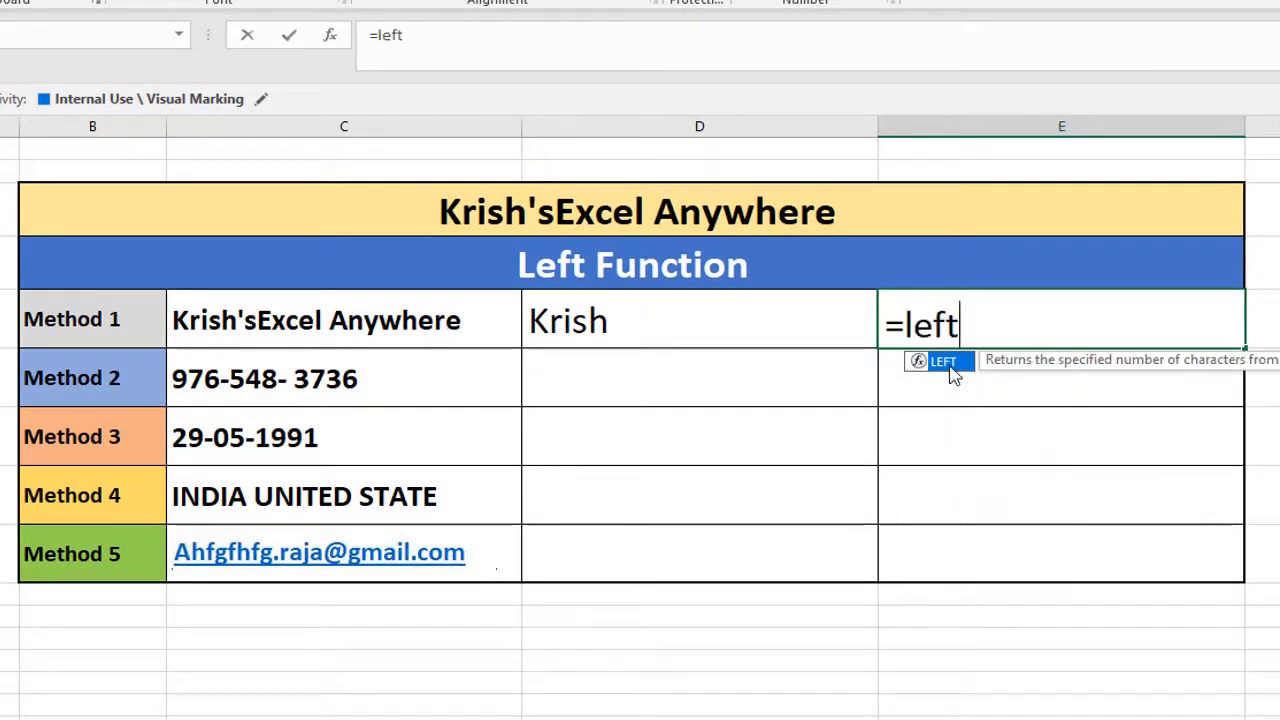
pyautogui.doubleClick(945, 362)
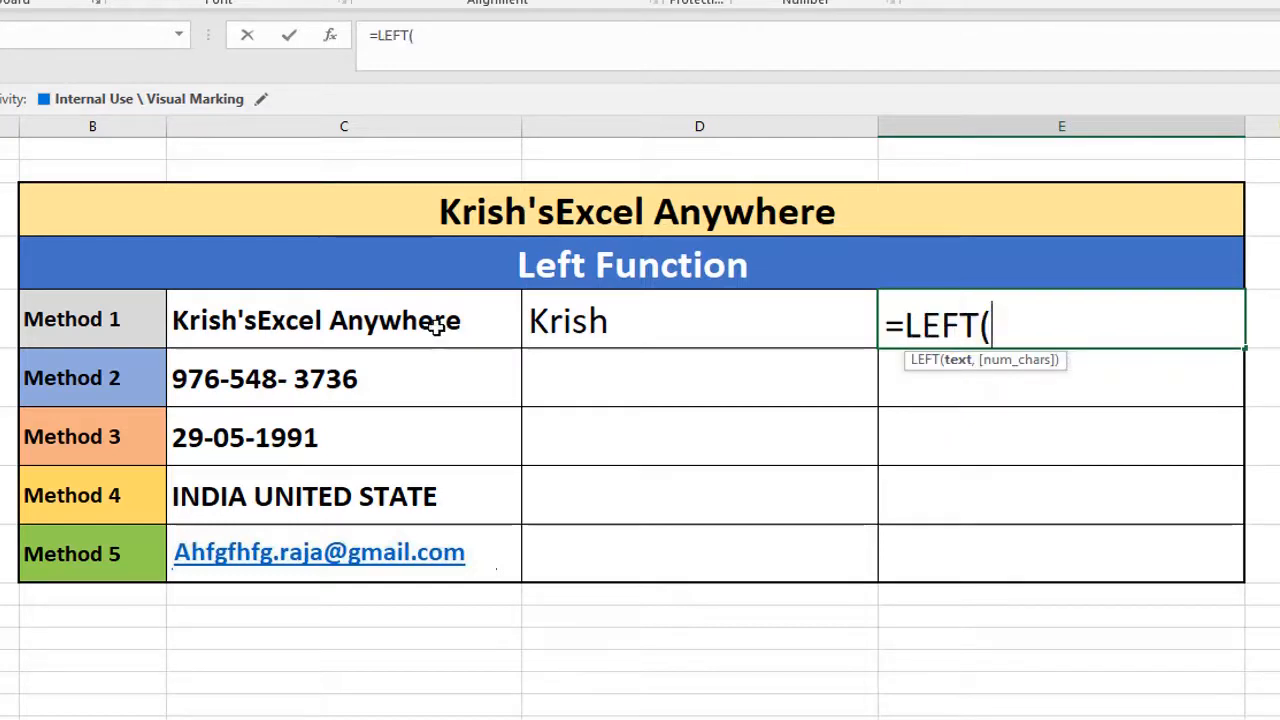
pyautogui.click(430, 326)
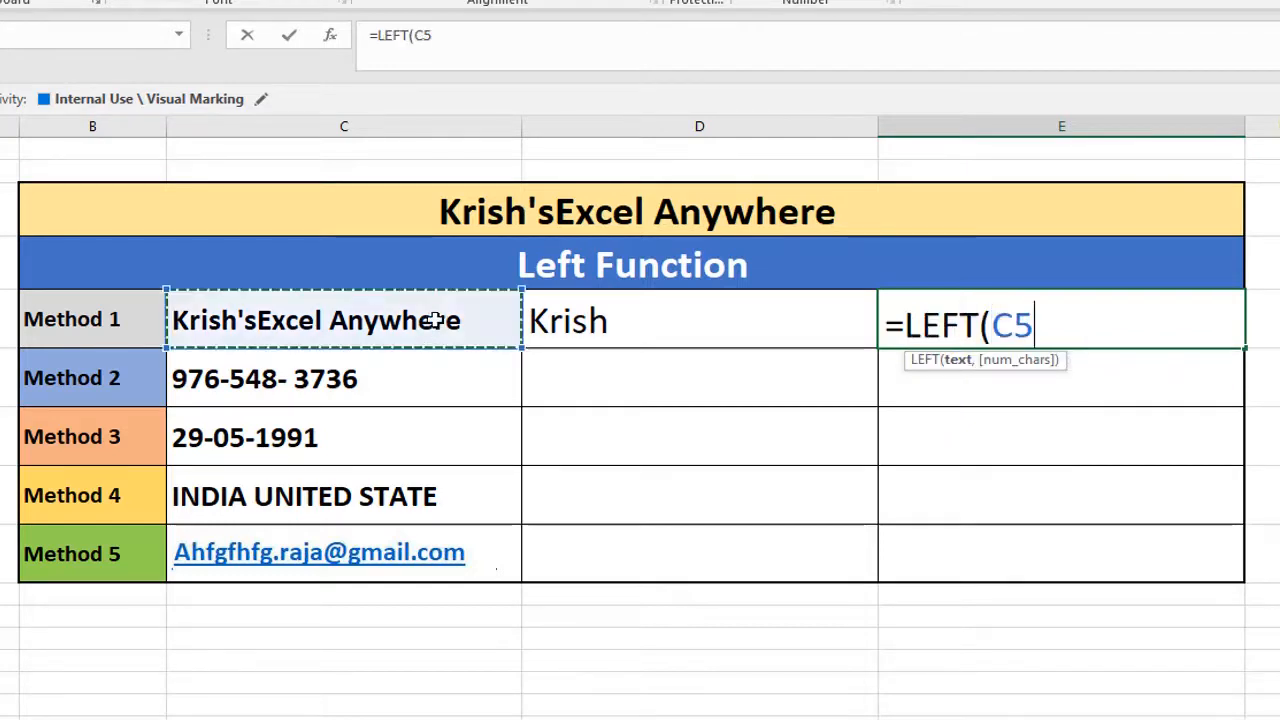
pyautogui.write(',')
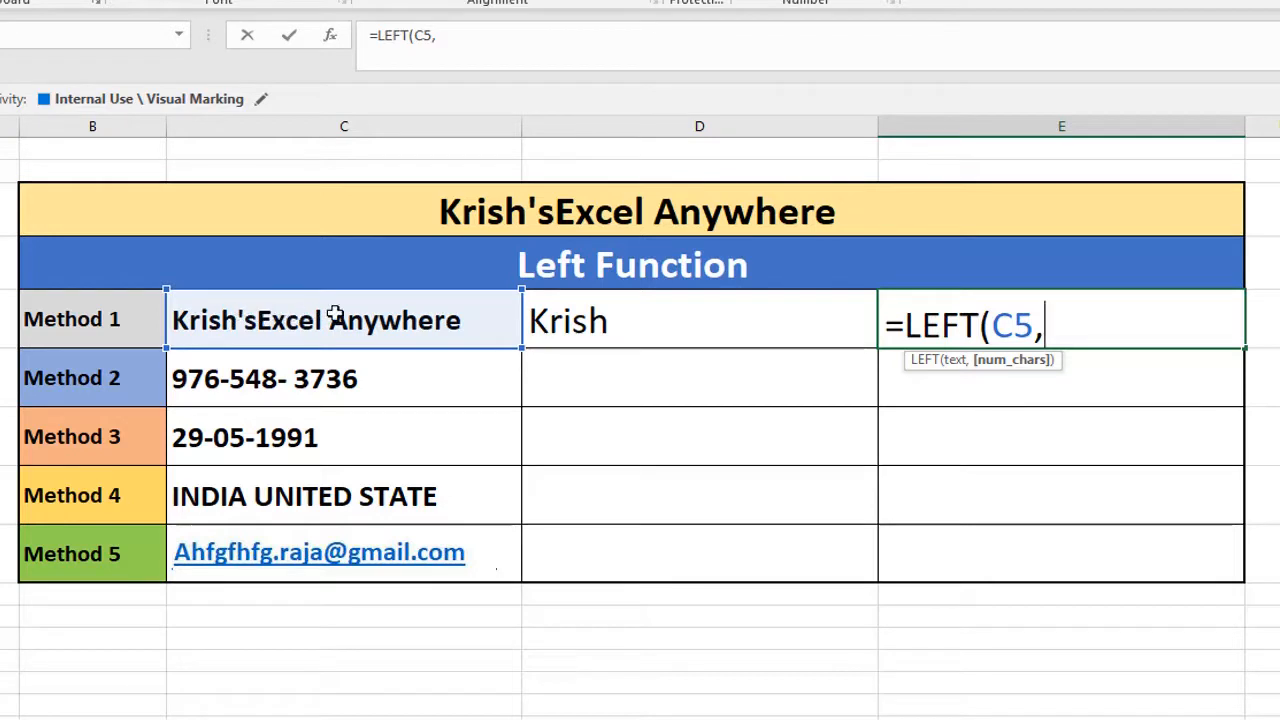
pyautogui.write('Find')
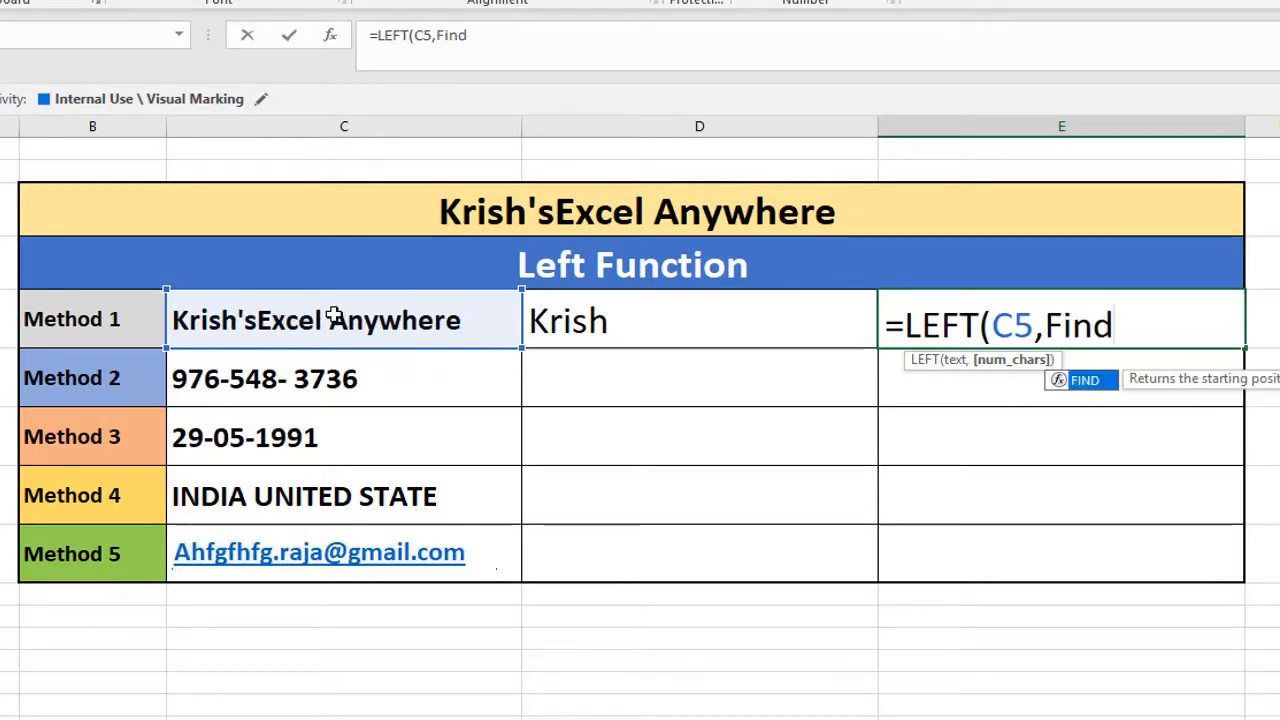
pyautogui.doubleClick(1075, 381)
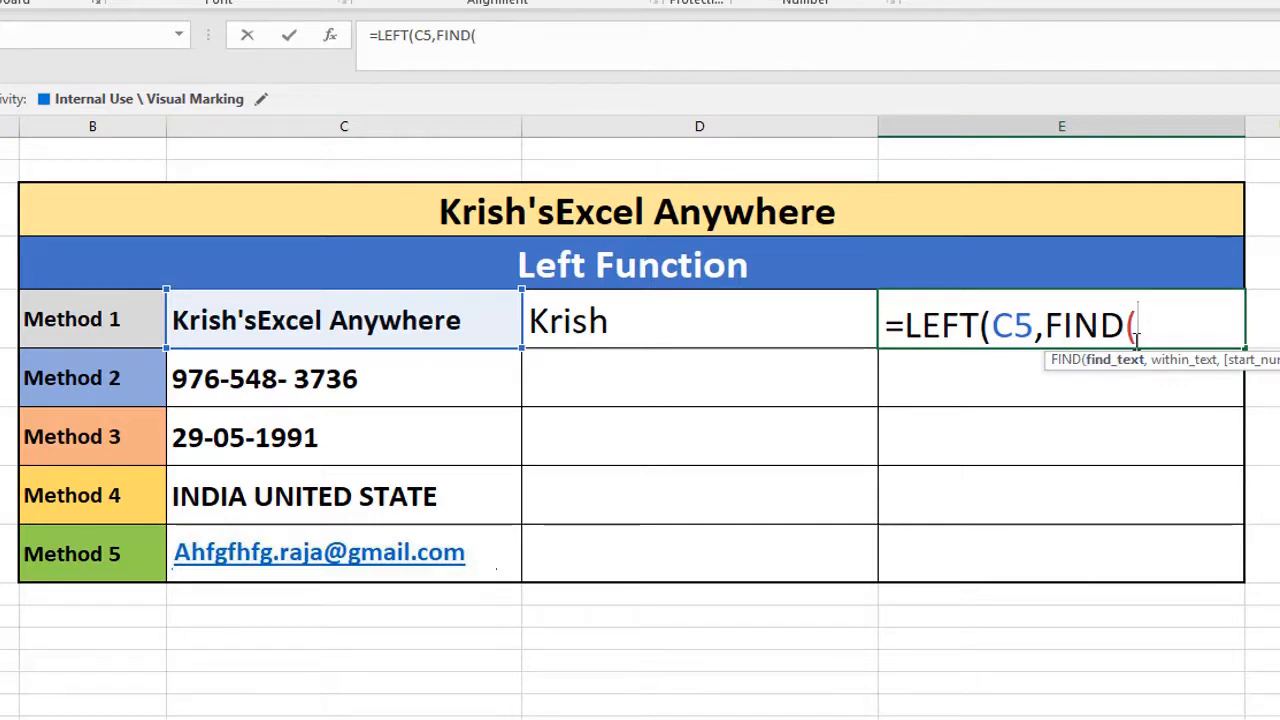
pyautogui.write('" ",')
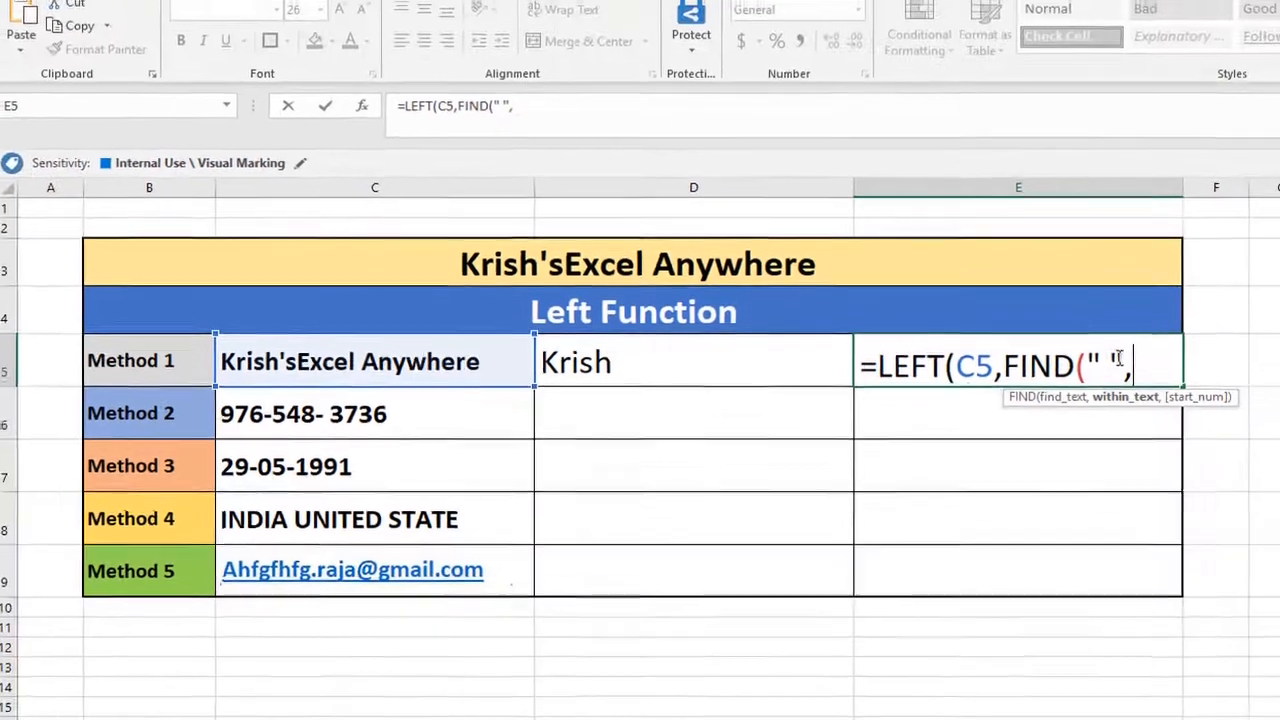
pyautogui.click(1113, 363)
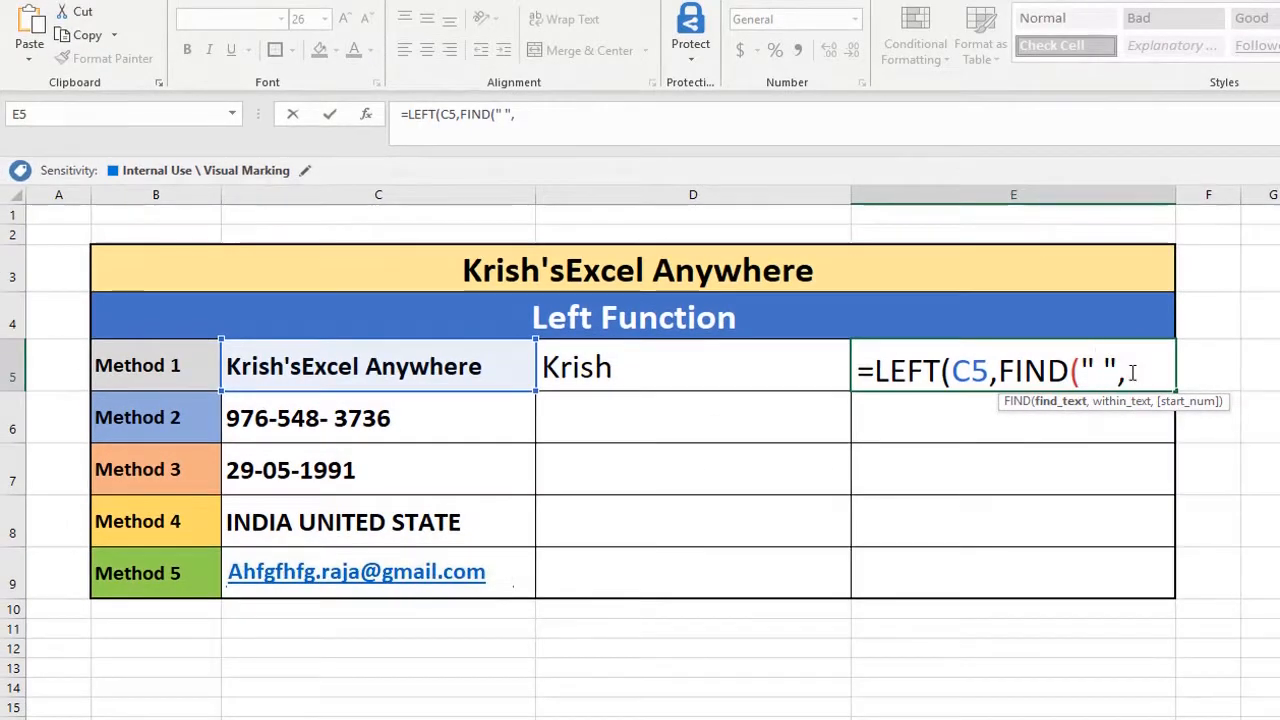
pyautogui.click(1131, 372)
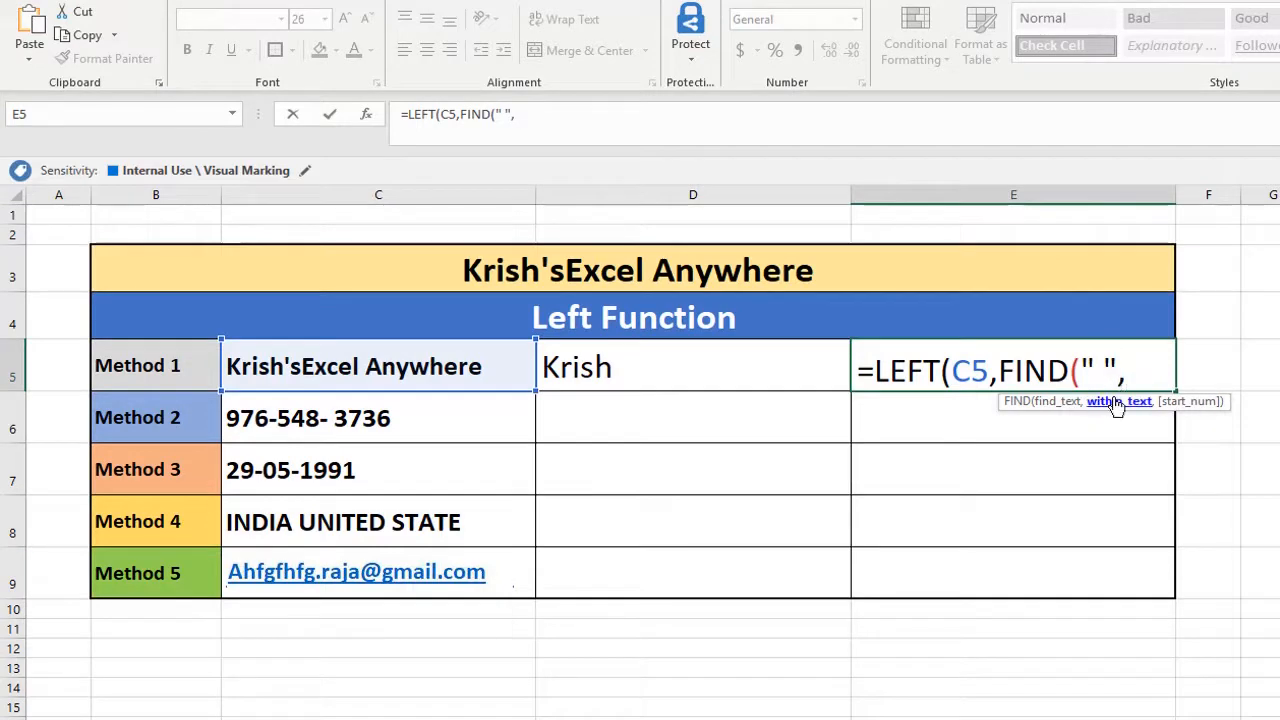
pyautogui.click(437, 366)
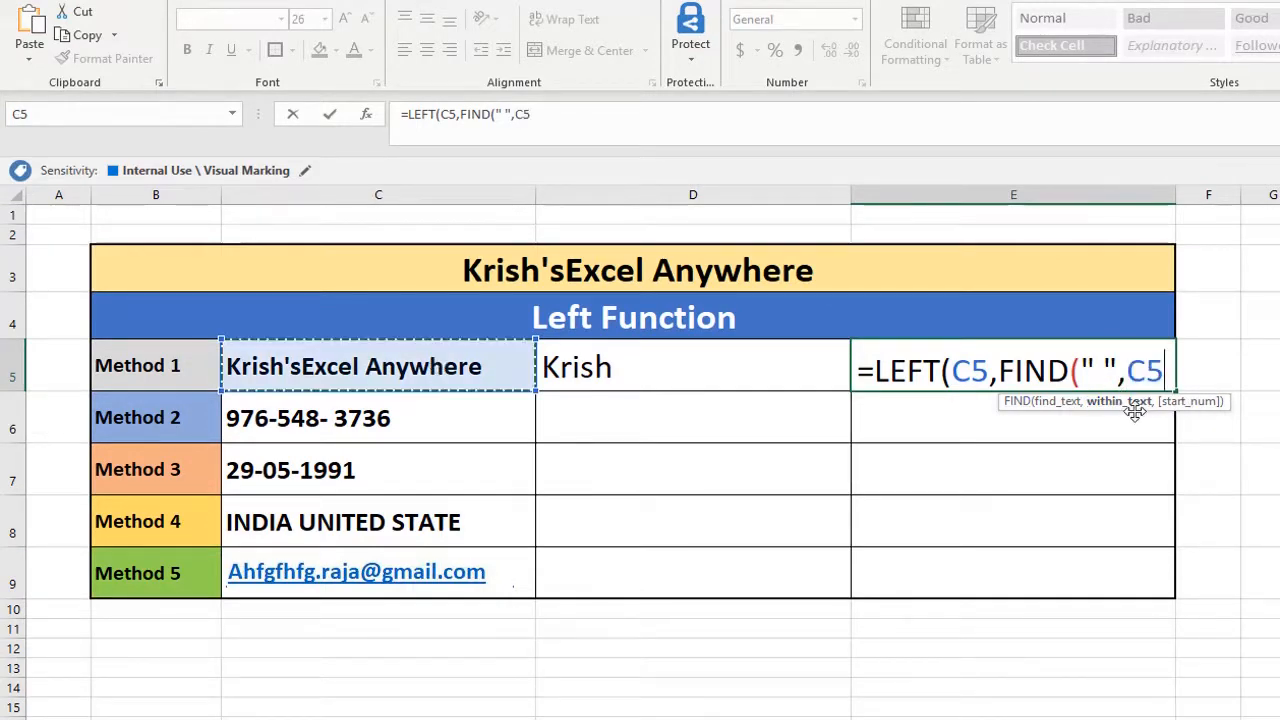
pyautogui.write(')')
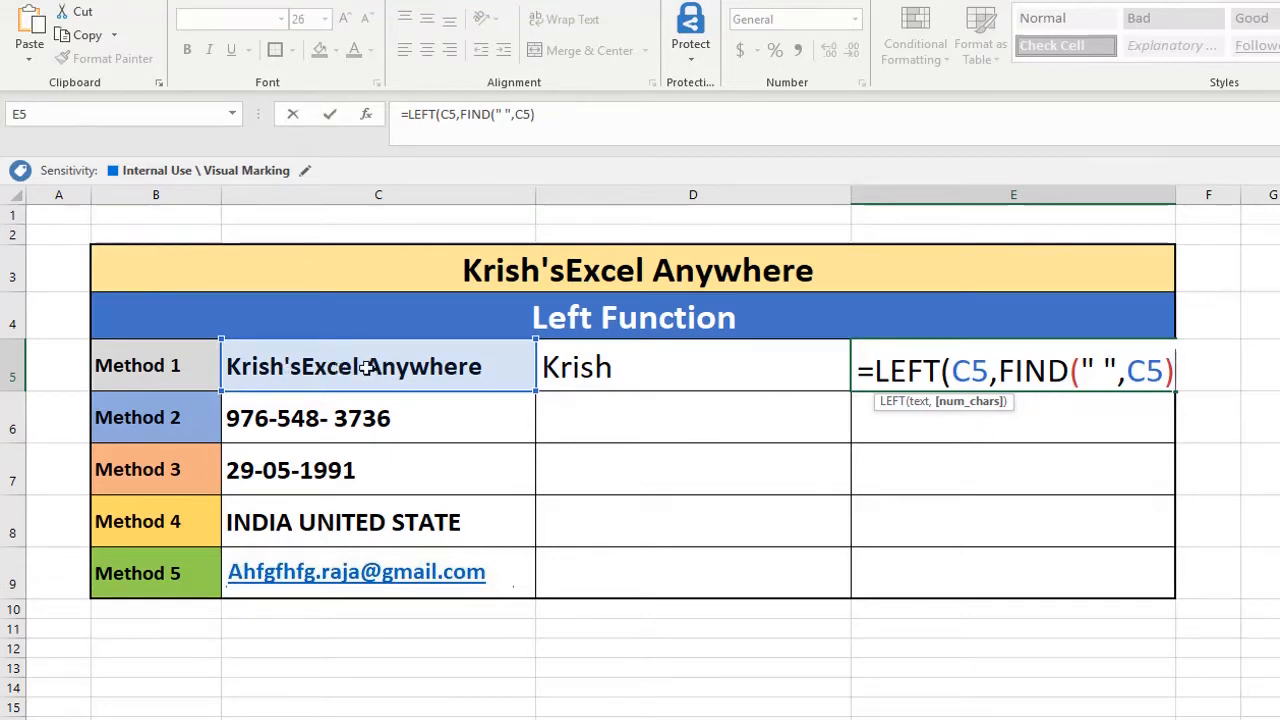
pyautogui.write(')')
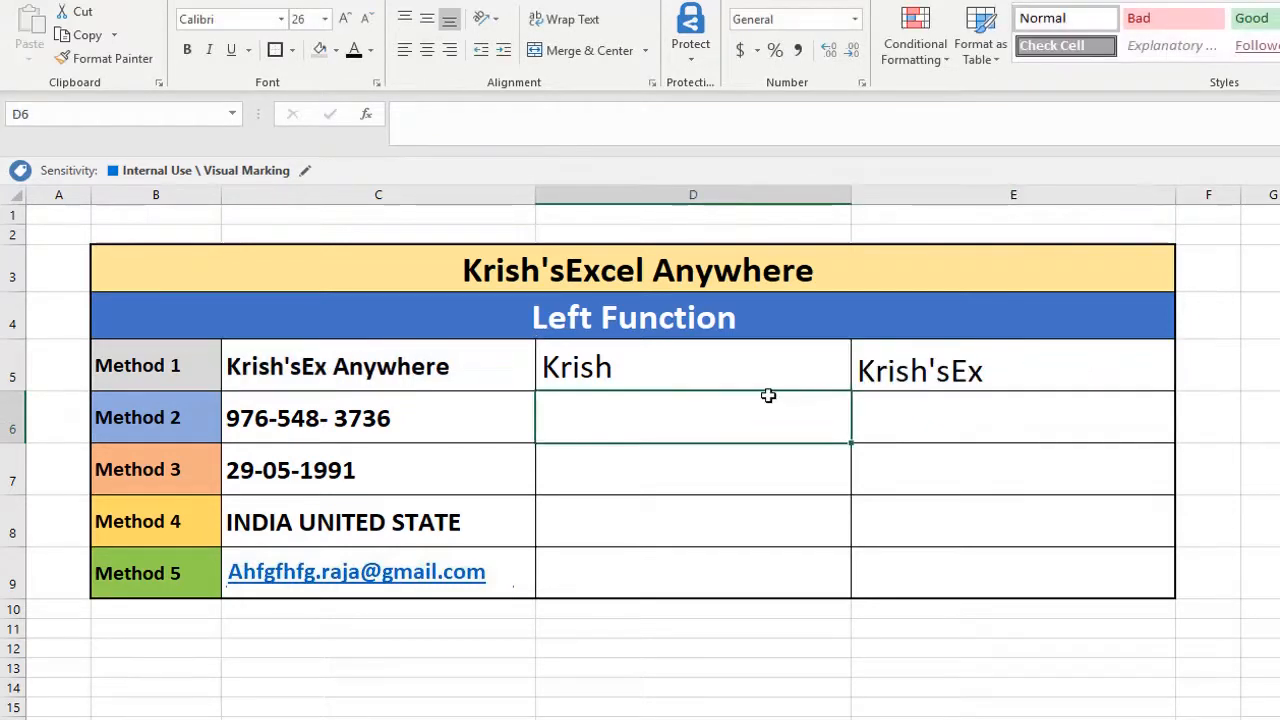
# Remove the extra space before the last four digits of the Method 2 phone number in C6.
pyautogui.click(440, 408)
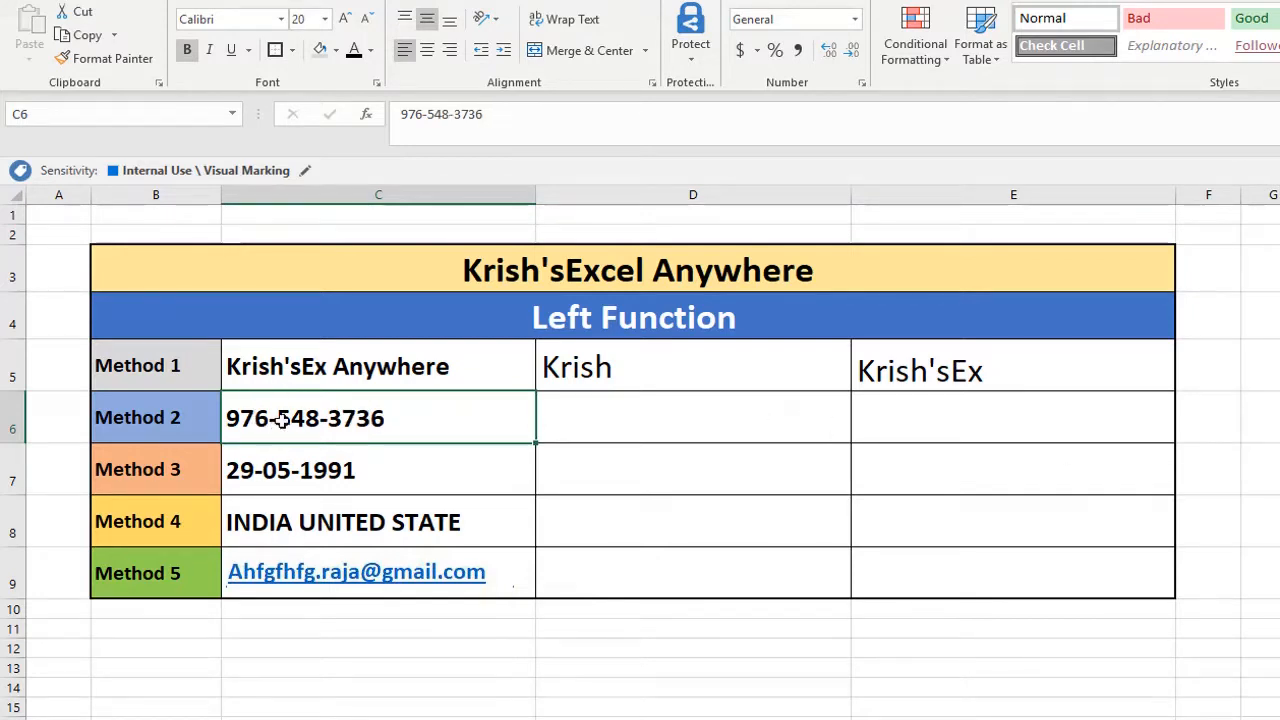
# Enter =LEFT(C6,3) in cell D6 to extract the first three digits of the Method 2 phone number.
pyautogui.doubleClick(271, 418)
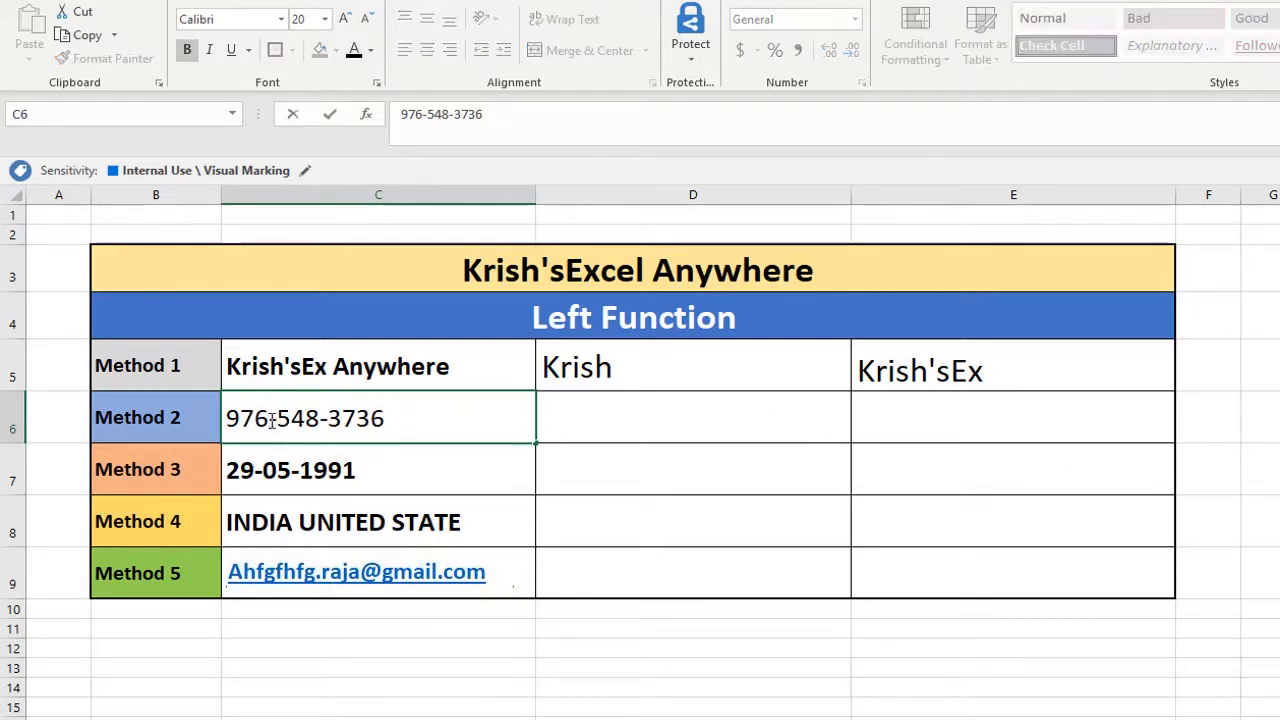
pyautogui.moveTo(271, 420); pyautogui.dragTo(229, 417)
pyautogui.click(651, 400)
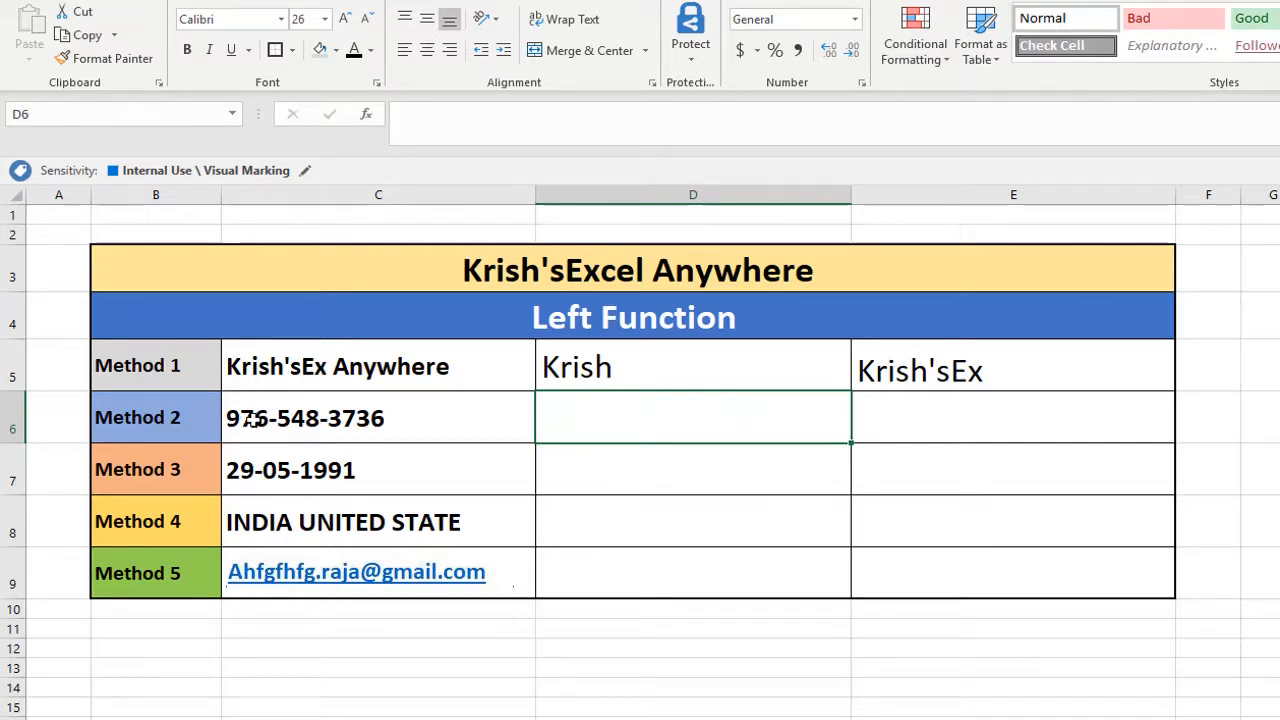
pyautogui.write('=')
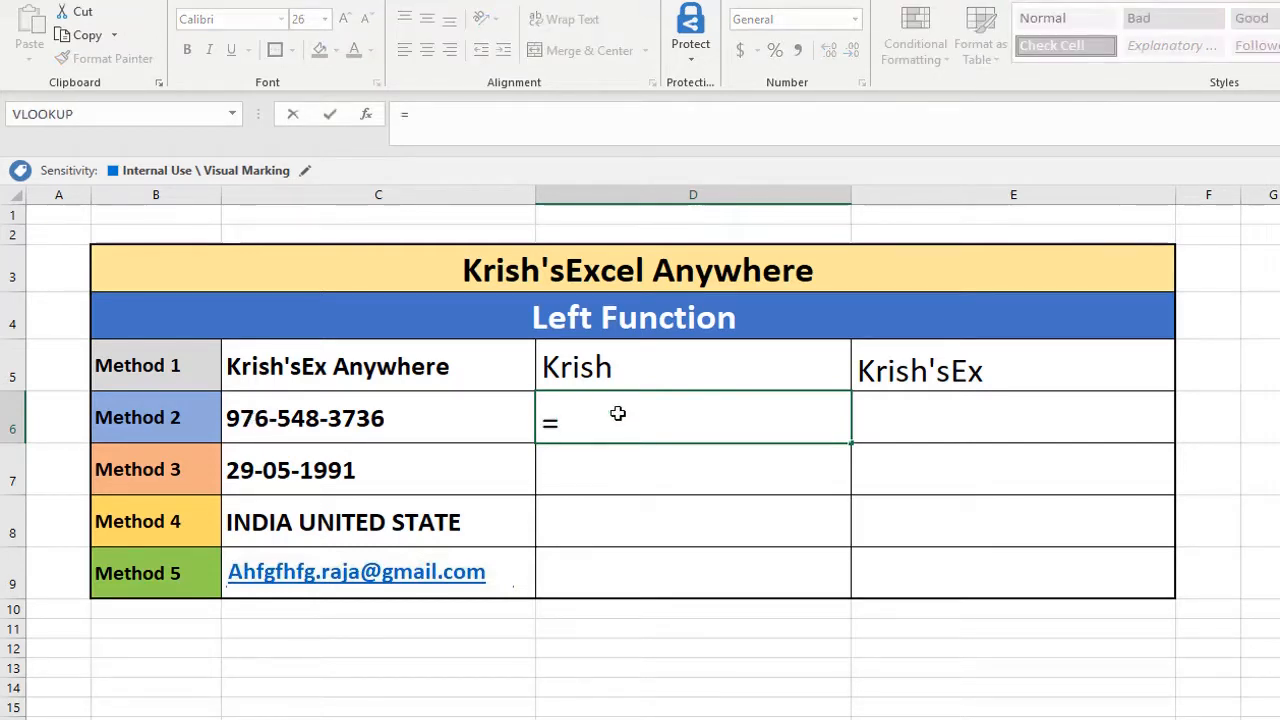
pyautogui.write('LEFT(')
pyautogui.click(403, 429)
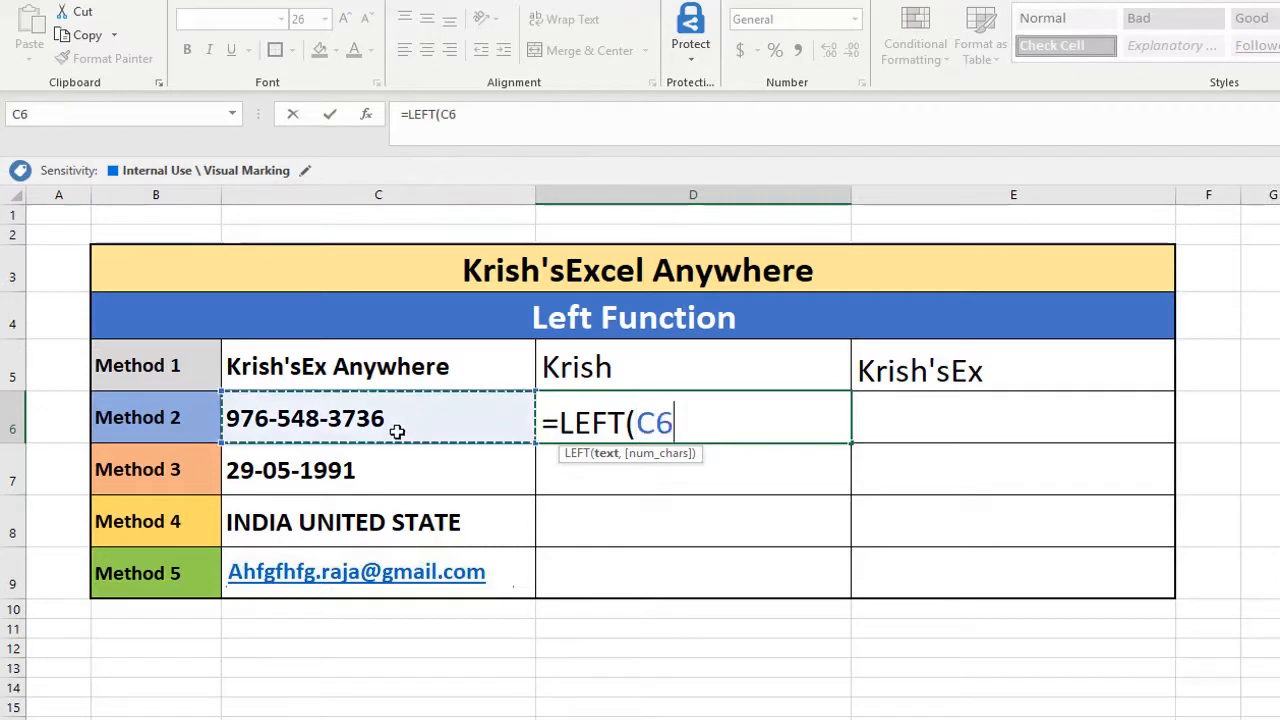
pyautogui.write(',')
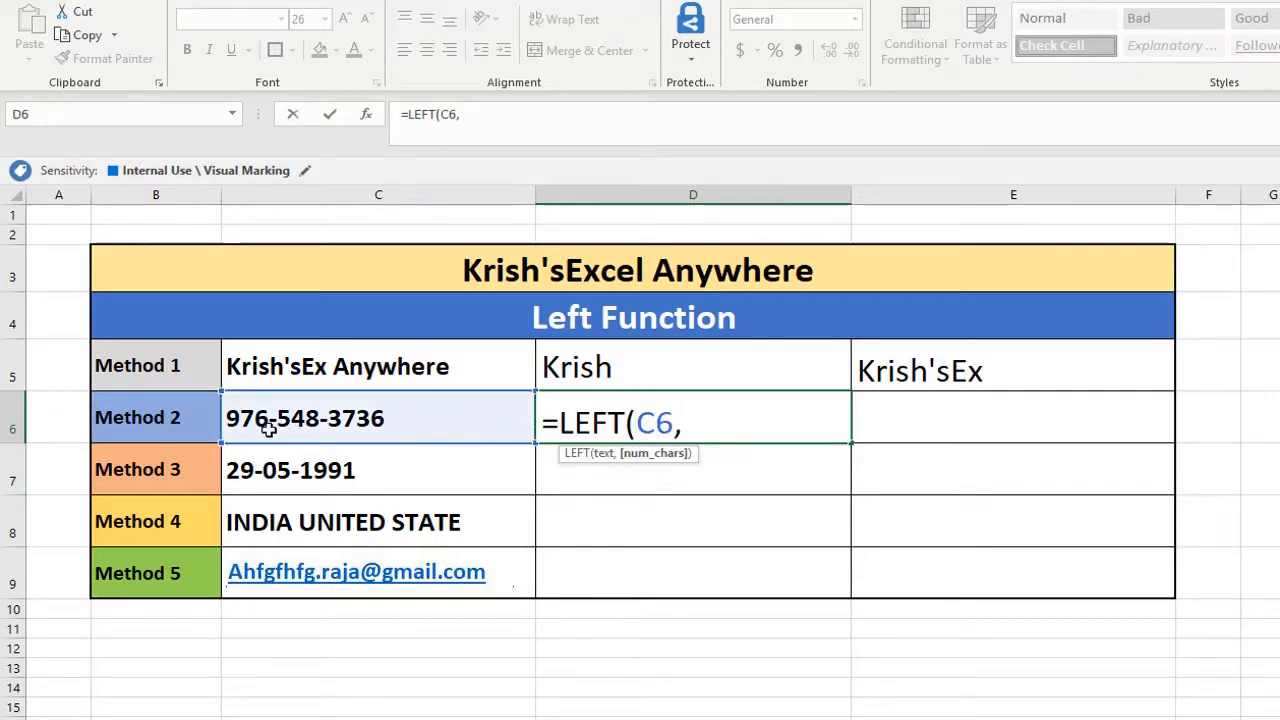
pyautogui.write('3)')
pyautogui.press('Return')
pyautogui.press('Up')
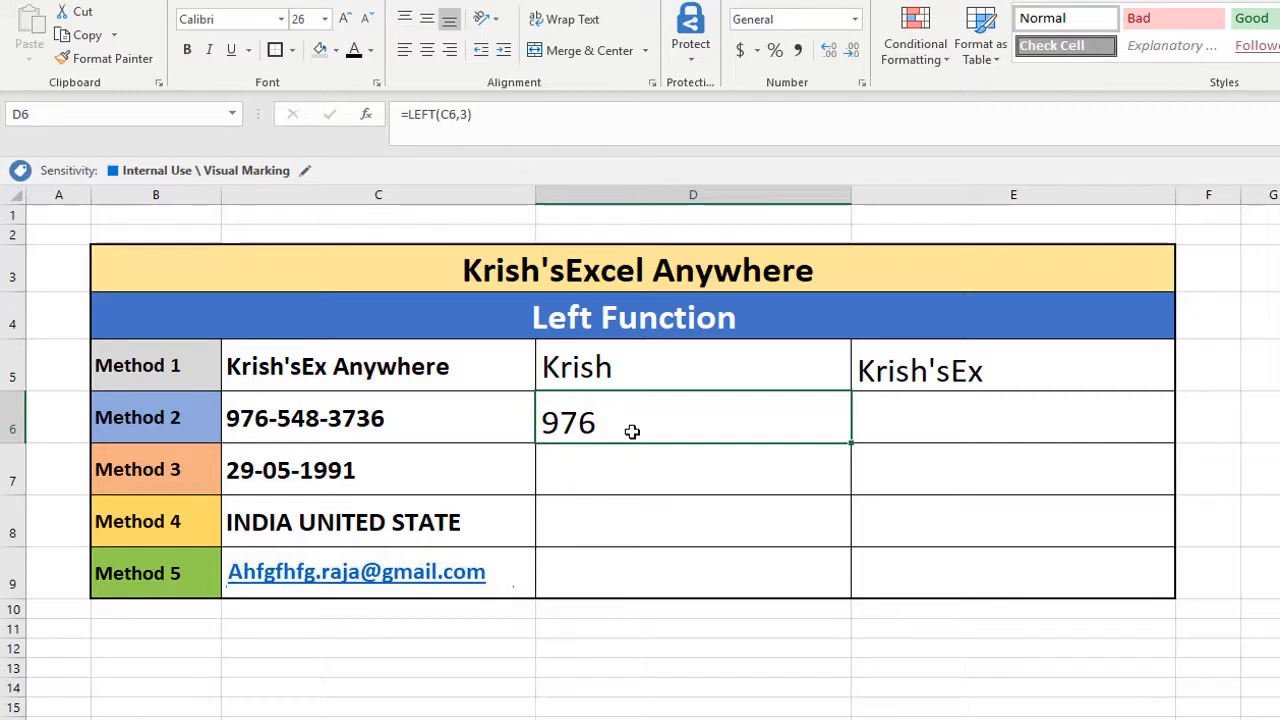
# Review the Method 1 formula in E5 as a model for extracting the phone number's leading part.
pyautogui.click(1071, 420)
pyautogui.write('=')
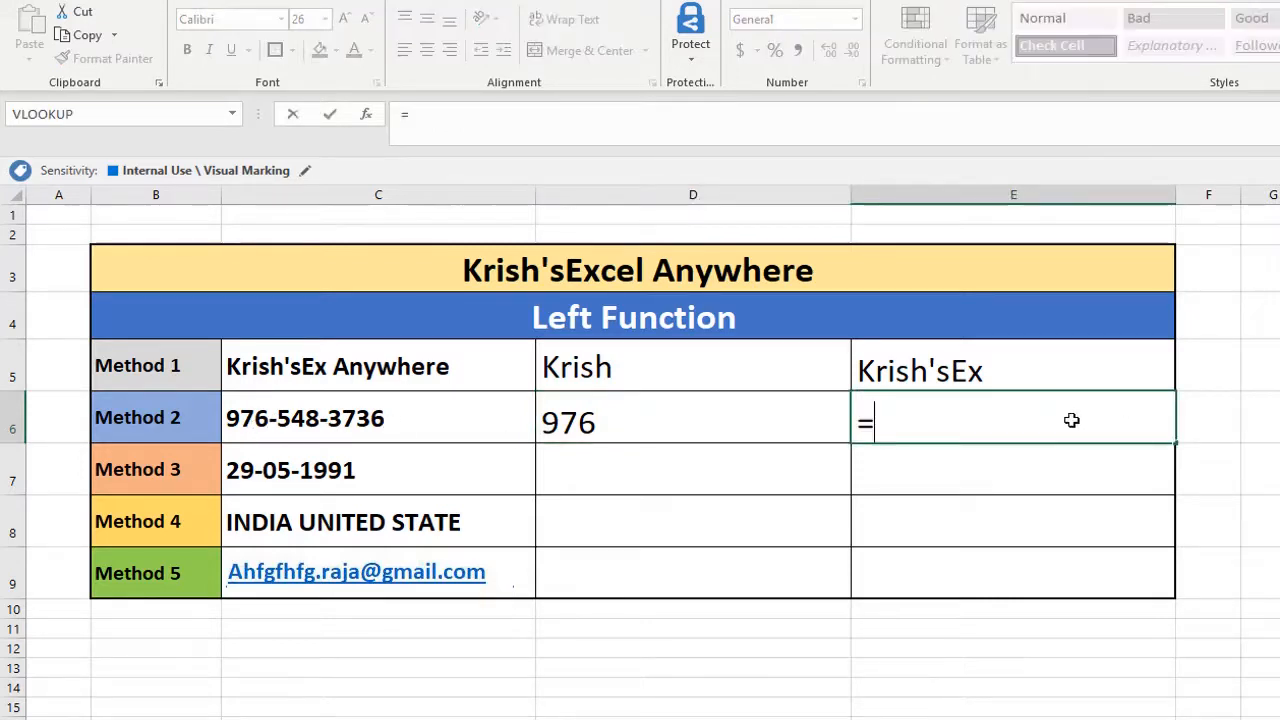
pyautogui.press('Escape')
pyautogui.click(1039, 368)
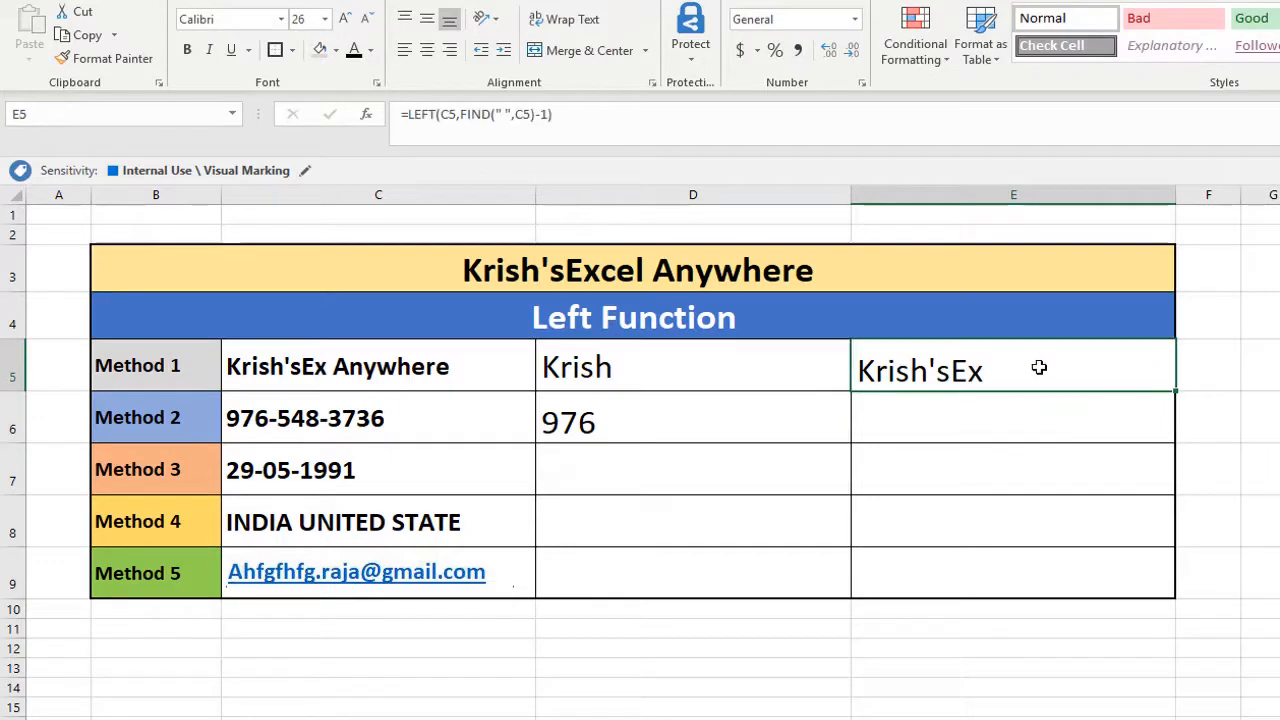
pyautogui.click(571, 130)
pyautogui.press('Escape')
# Enter =LEFT(C6,FIND("-",C6)) in cell E6 to extract the phone number up to its first hyphen.
pyautogui.write('=LEFT(')
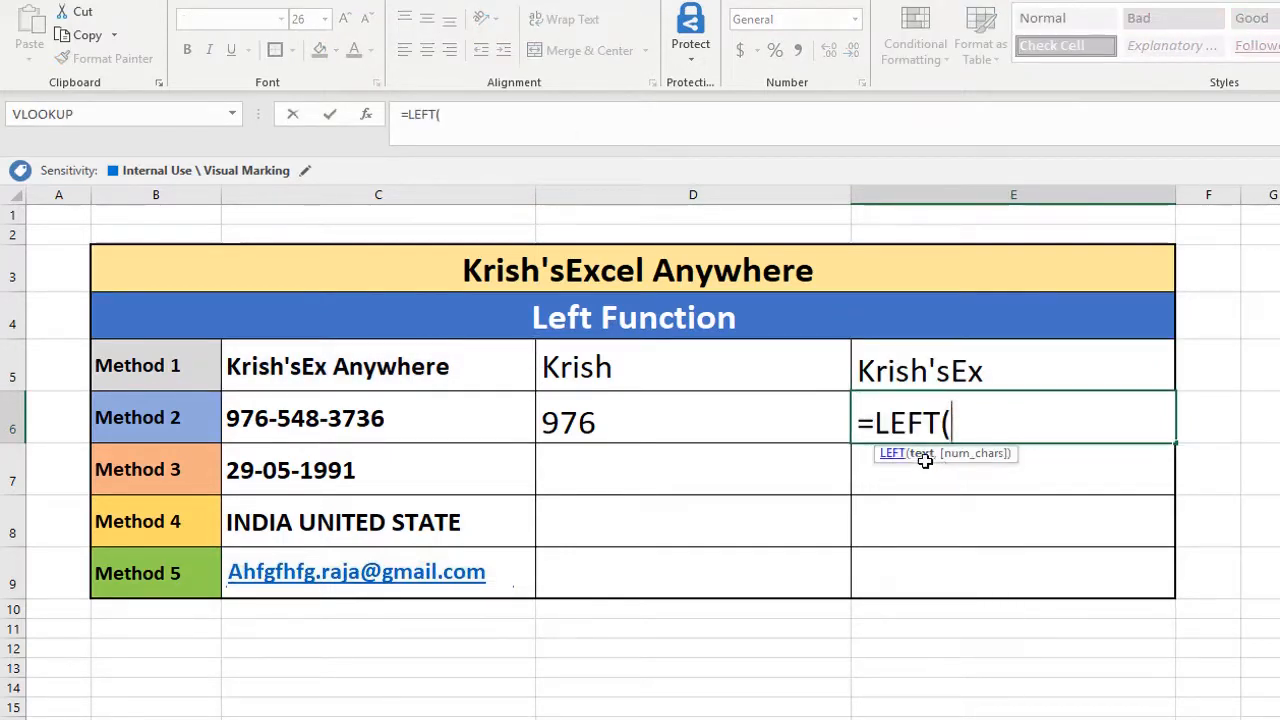
pyautogui.click(342, 414)
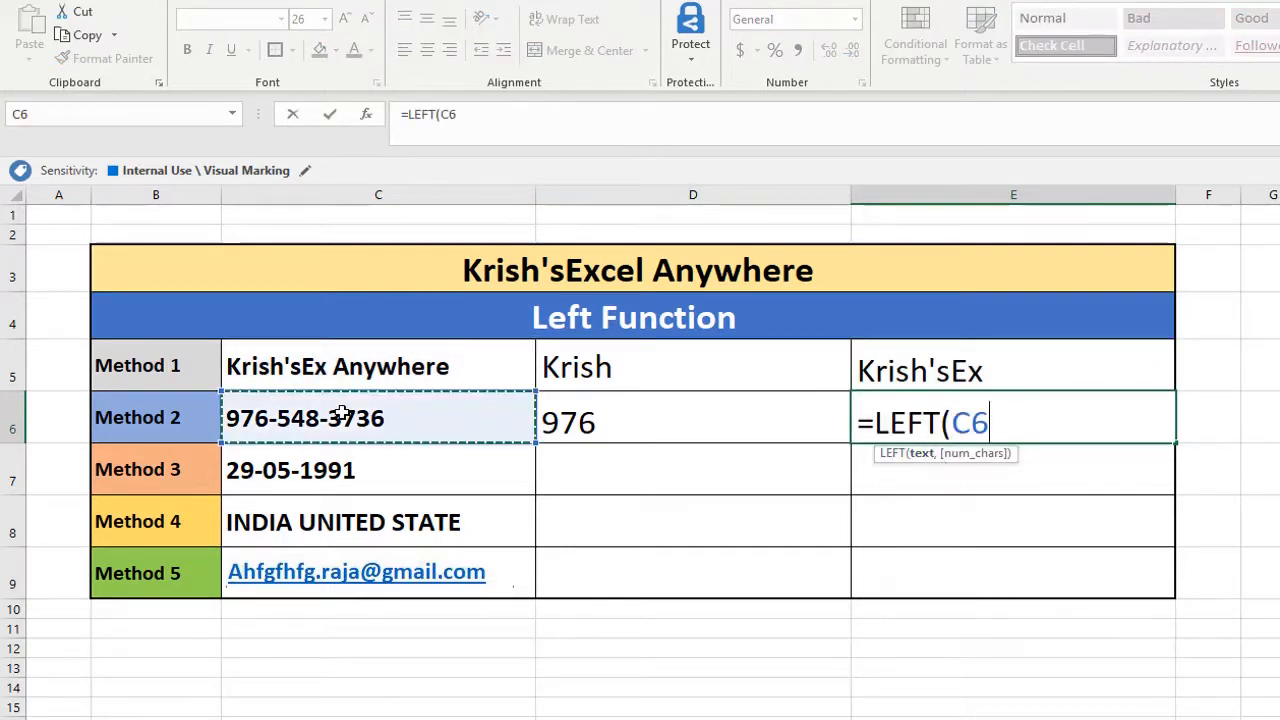
pyautogui.write(',')
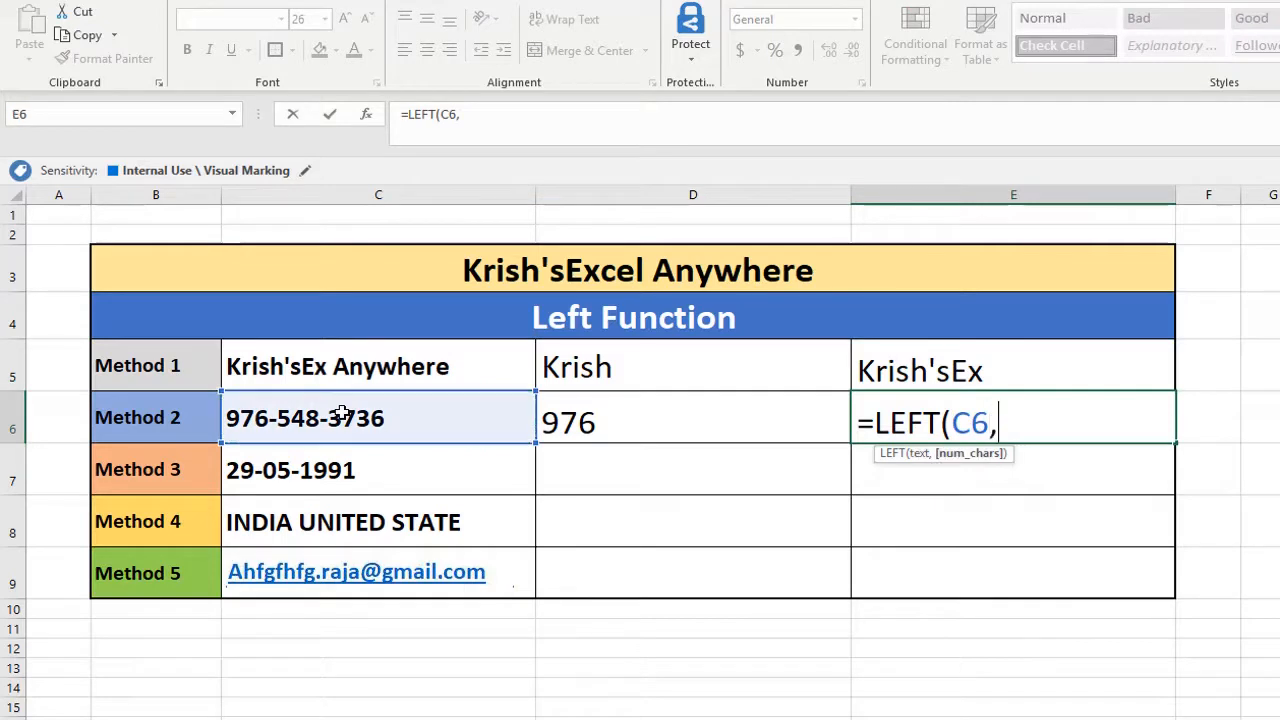
pyautogui.write('Find')
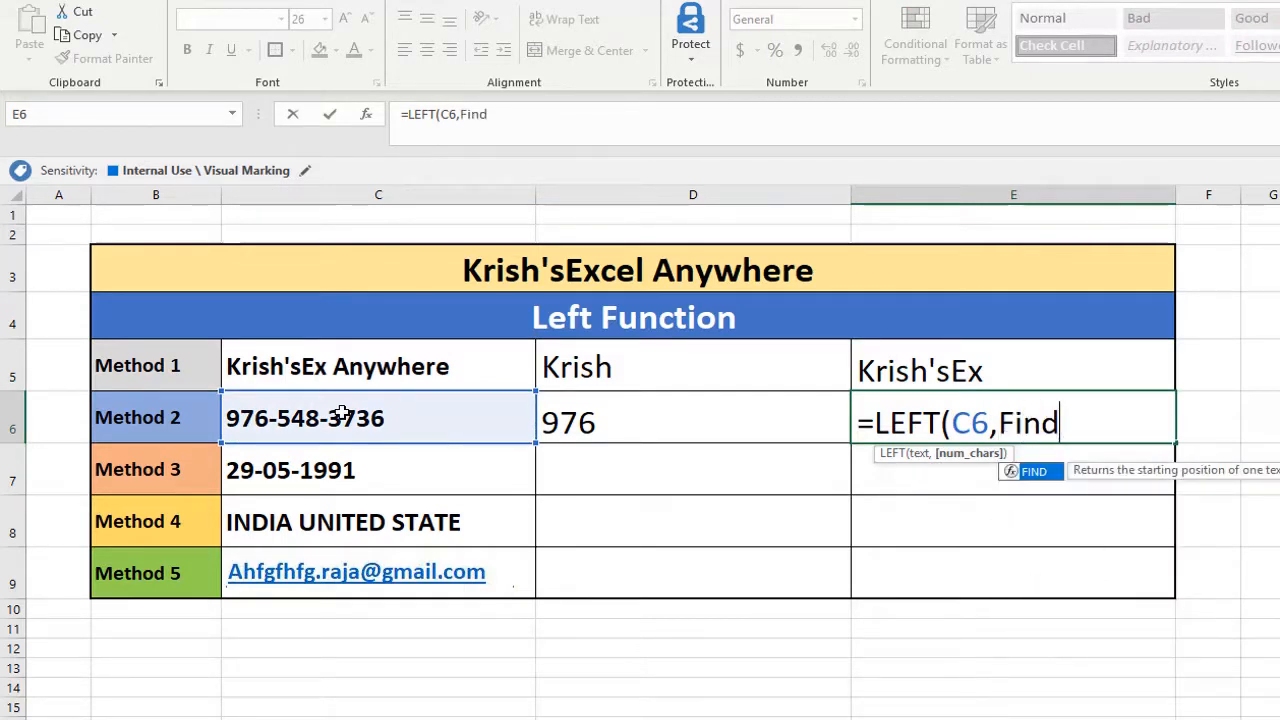
pyautogui.press('Tab')
pyautogui.write('"')
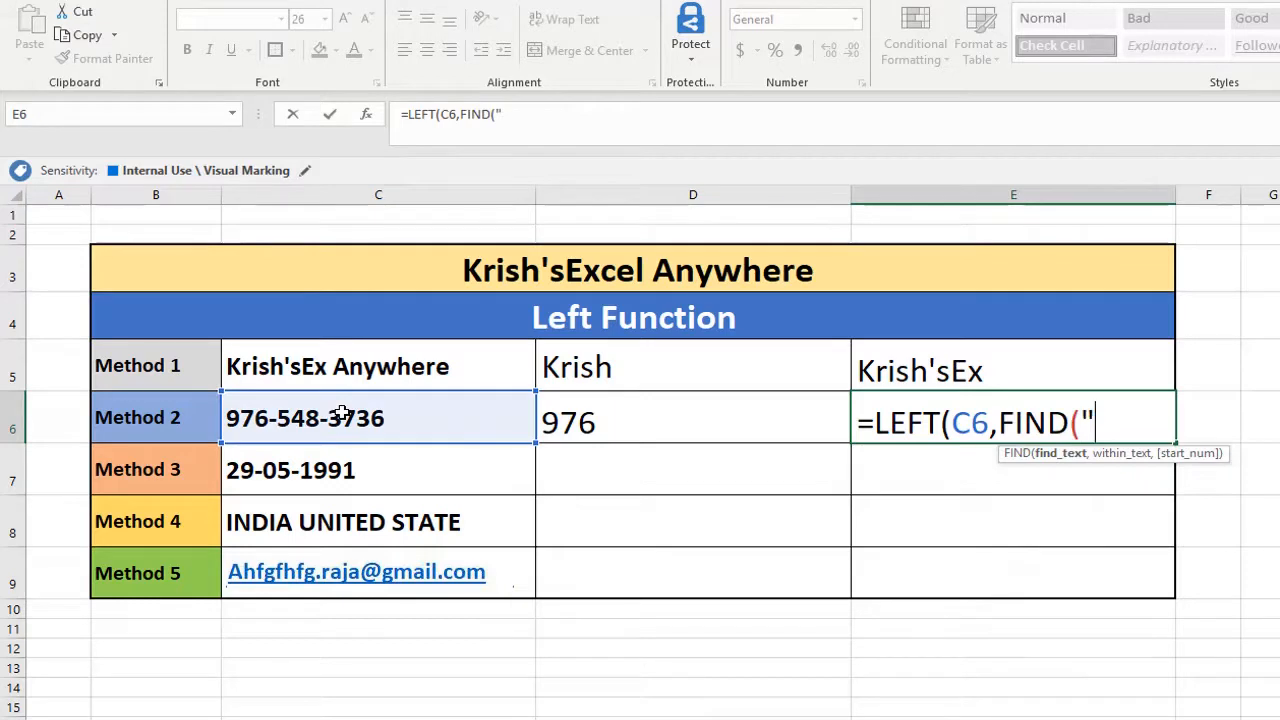
pyautogui.write('-",')
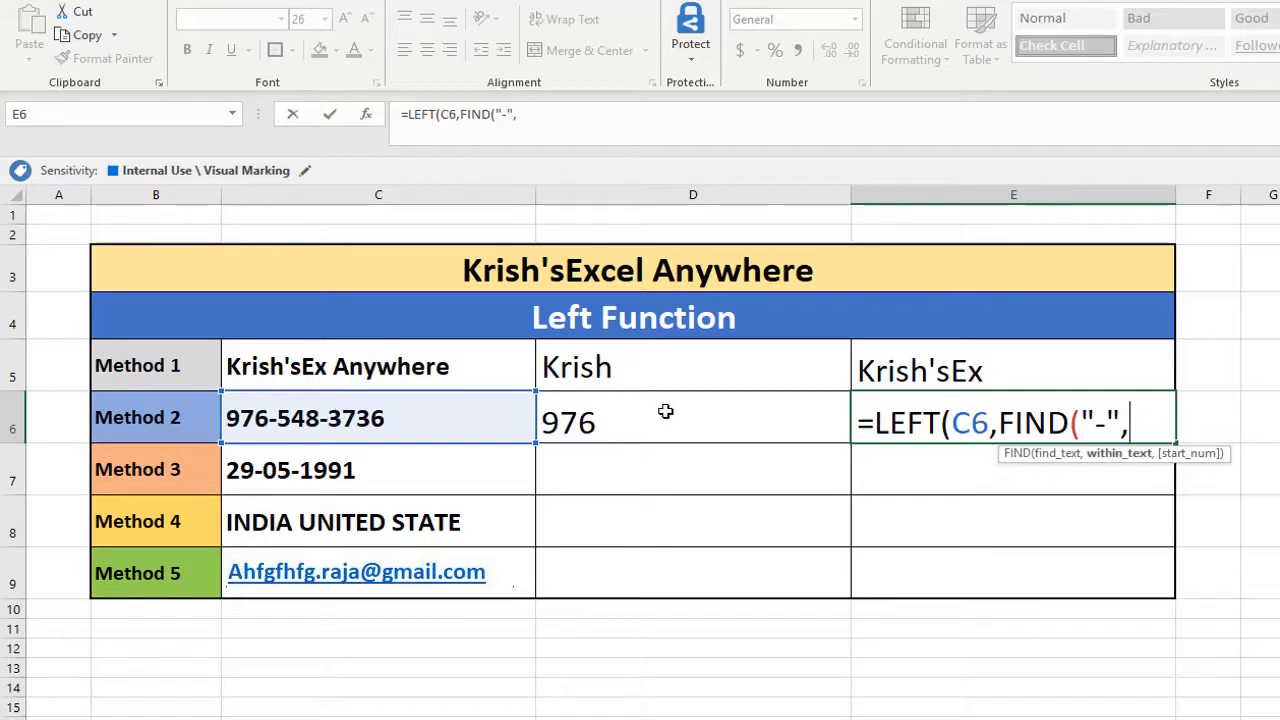
pyautogui.click(449, 418)
pyautogui.write(')')
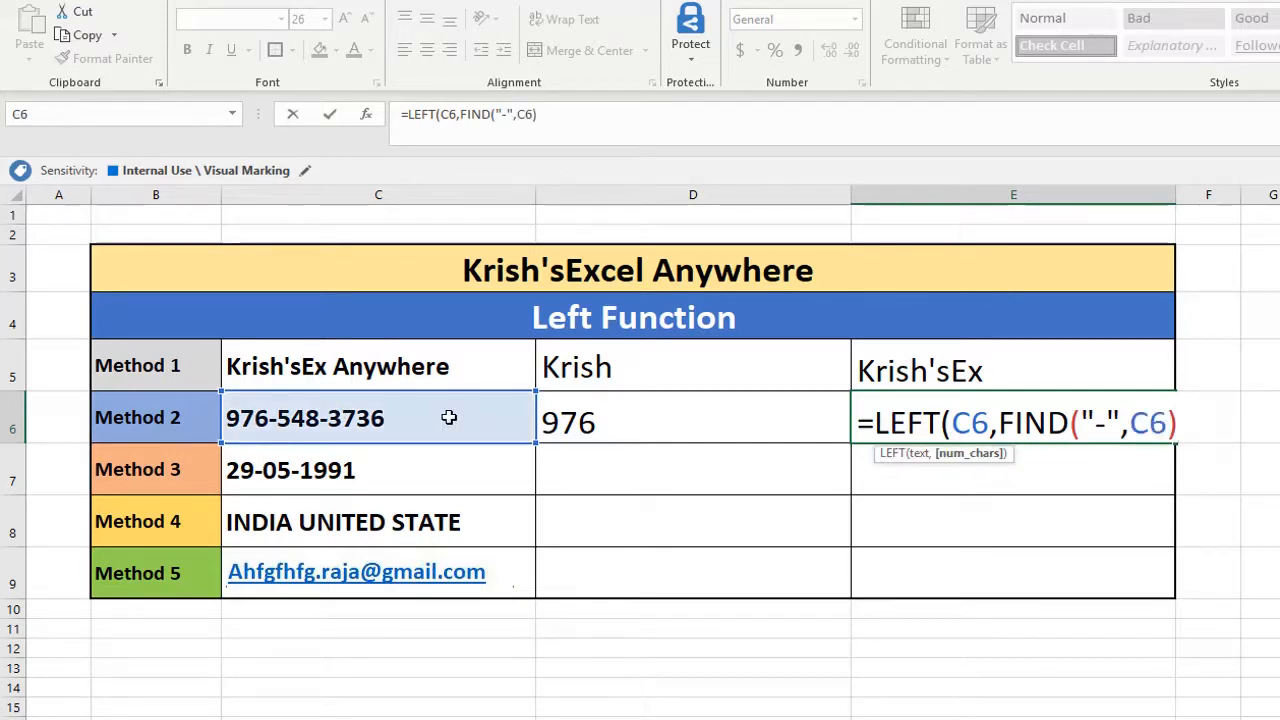
pyautogui.write(')')
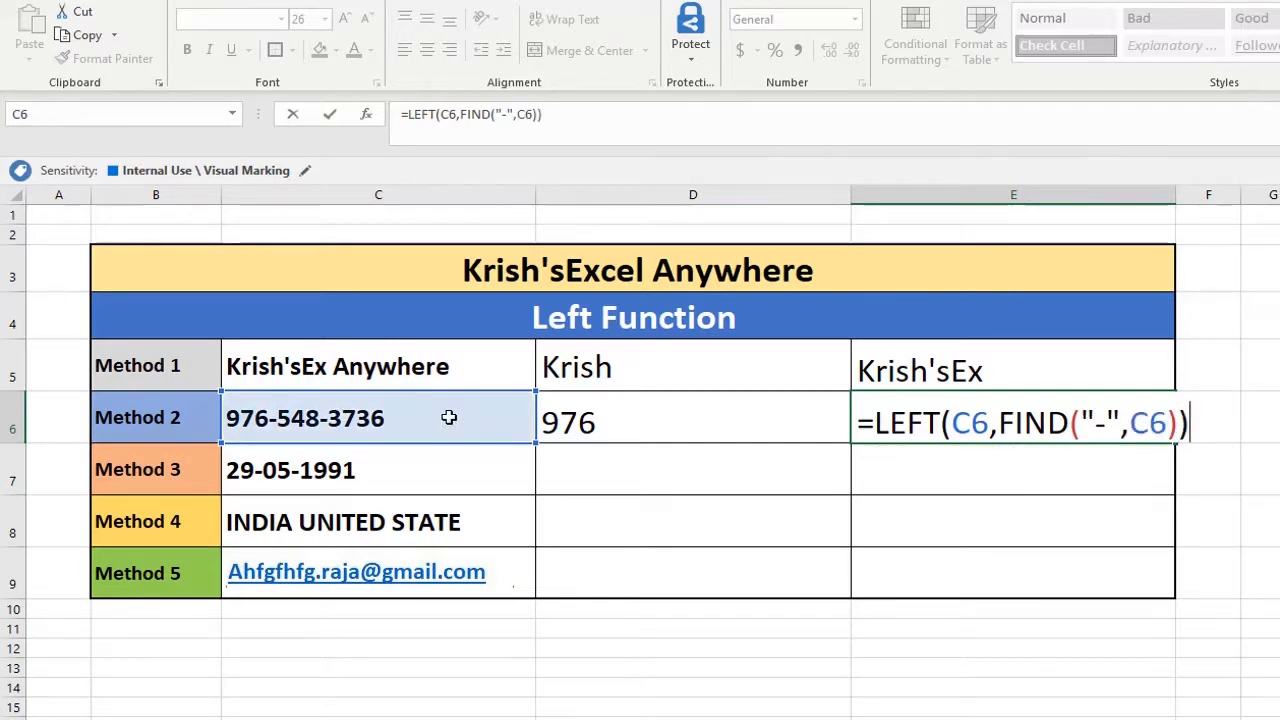
pyautogui.hotkey('ctrl', 'Return')
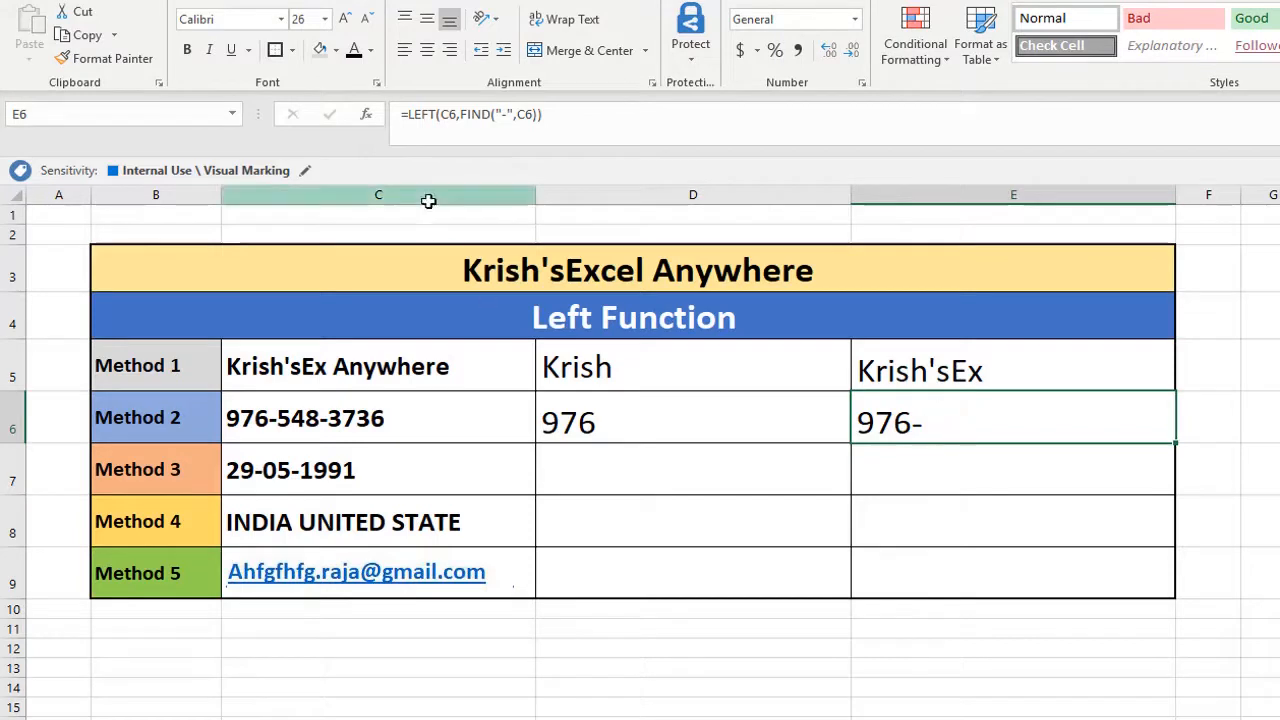
# Subtract 1 from the FIND result in E6 so the formula reads =LEFT(C6,FIND("-",C6)-1) and excludes the hyphen.
pyautogui.click(538, 114)
pyautogui.doubleClick(1031, 423)
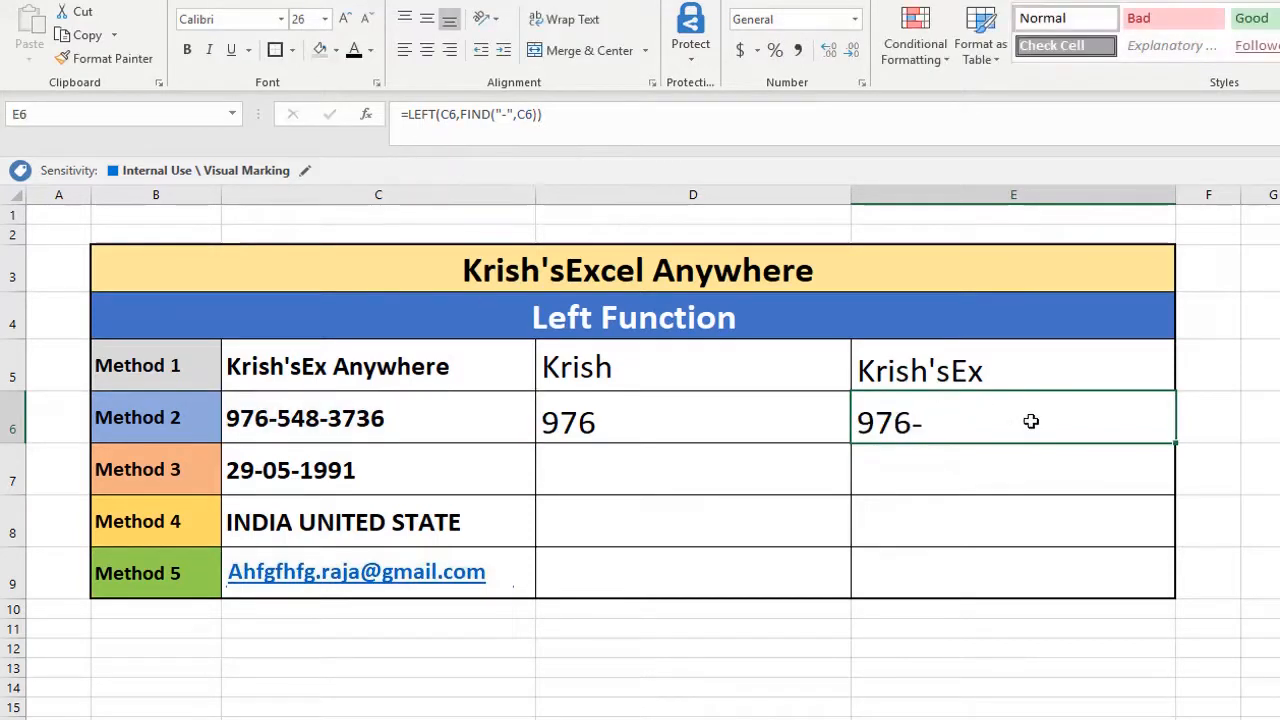
pyautogui.click(1181, 427)
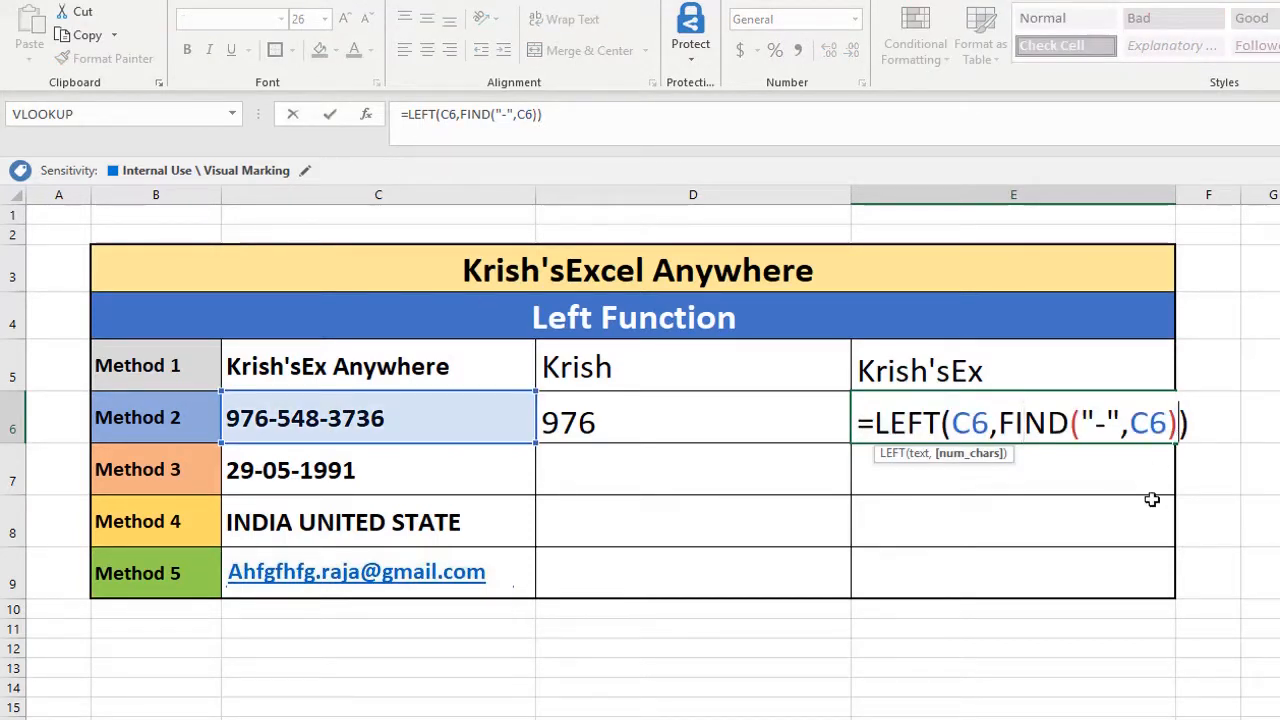
pyautogui.write('-1')
pyautogui.press('Return')
pyautogui.press('Up')
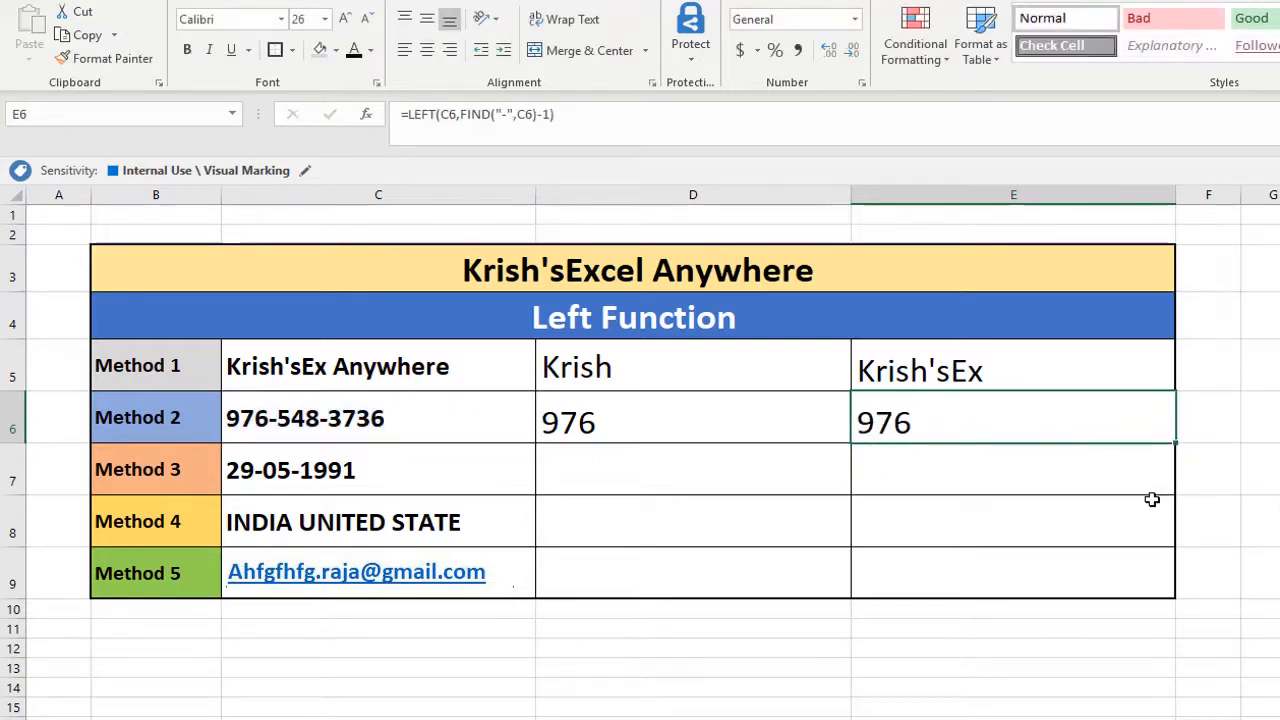
pyautogui.click(615, 426)
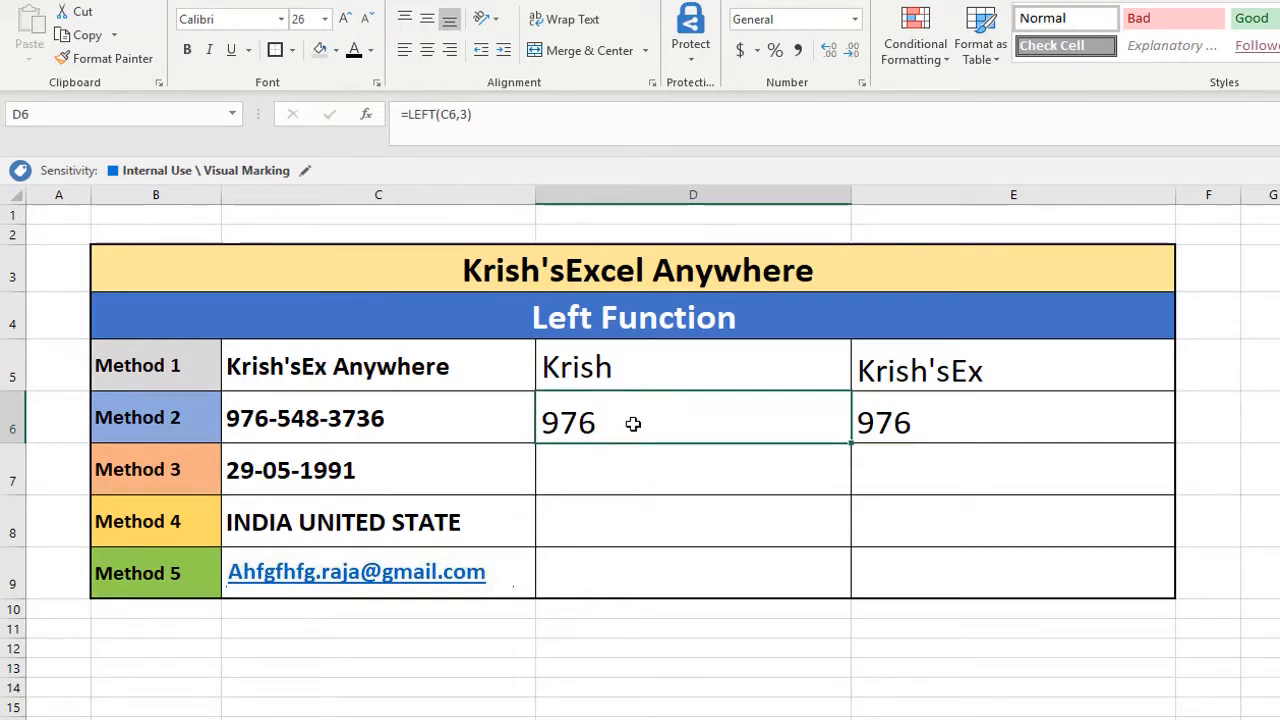
pyautogui.click(626, 471)
pyautogui.click(597, 422)
# Enter =LEFT(C7,2) in cell D7 to extract the day from the Method 3 date.
pyautogui.click(680, 469)
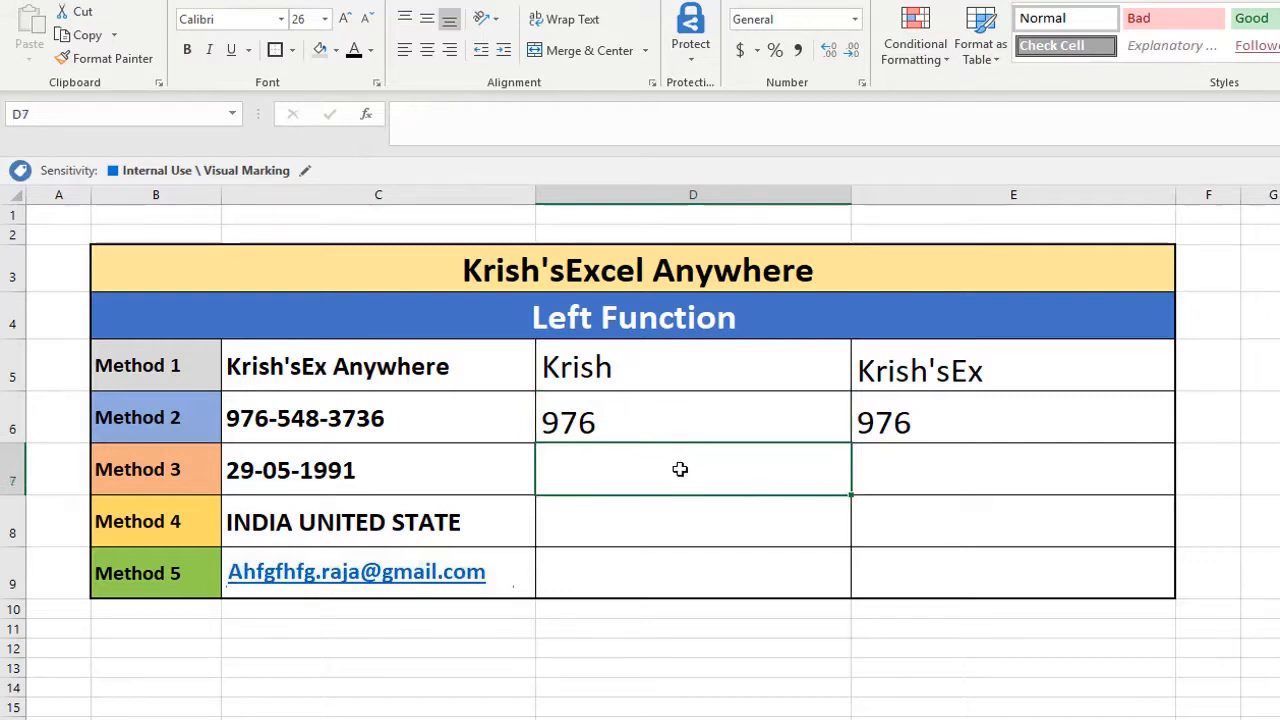
pyautogui.click(365, 470)
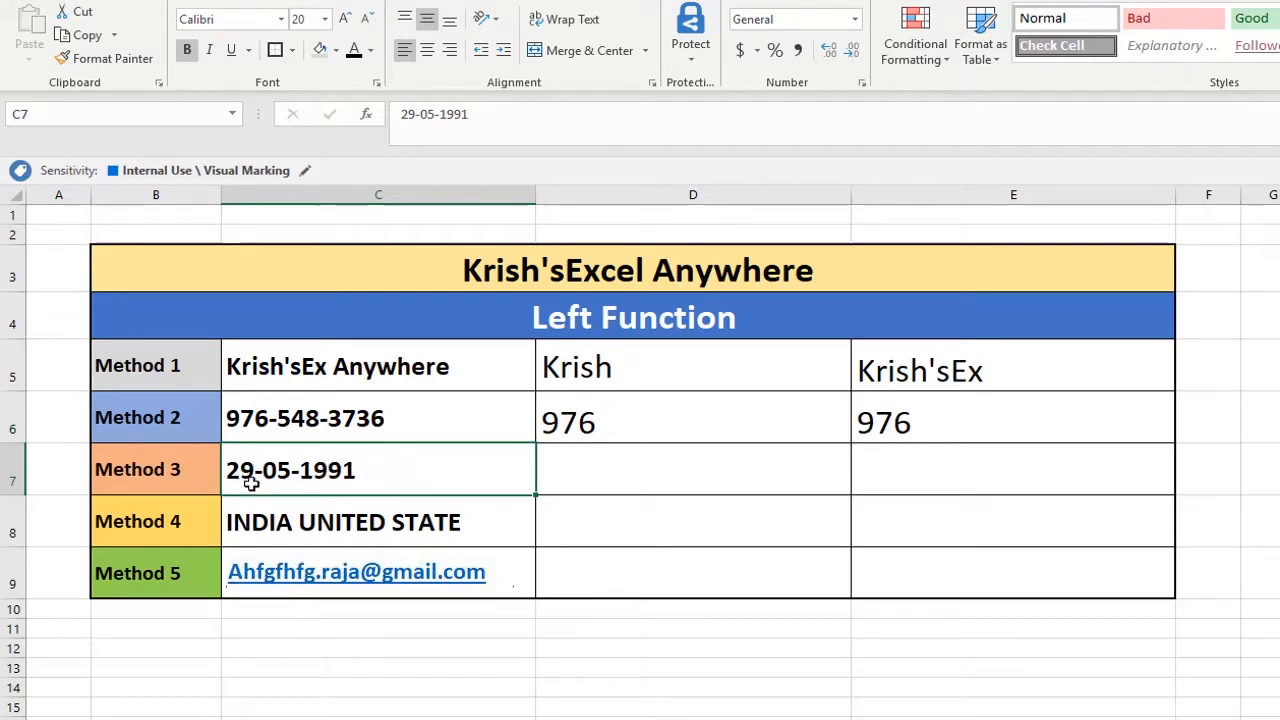
pyautogui.click(594, 474)
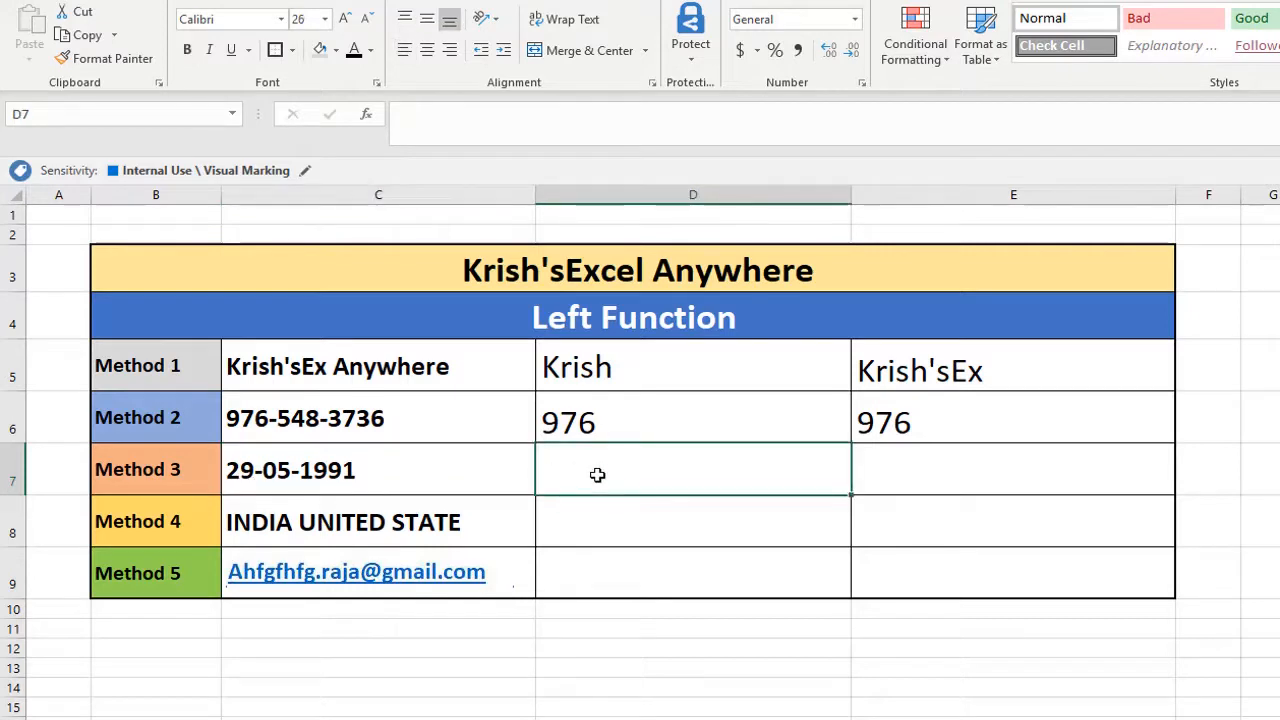
pyautogui.write('=LEFT(')
pyautogui.click(436, 479)
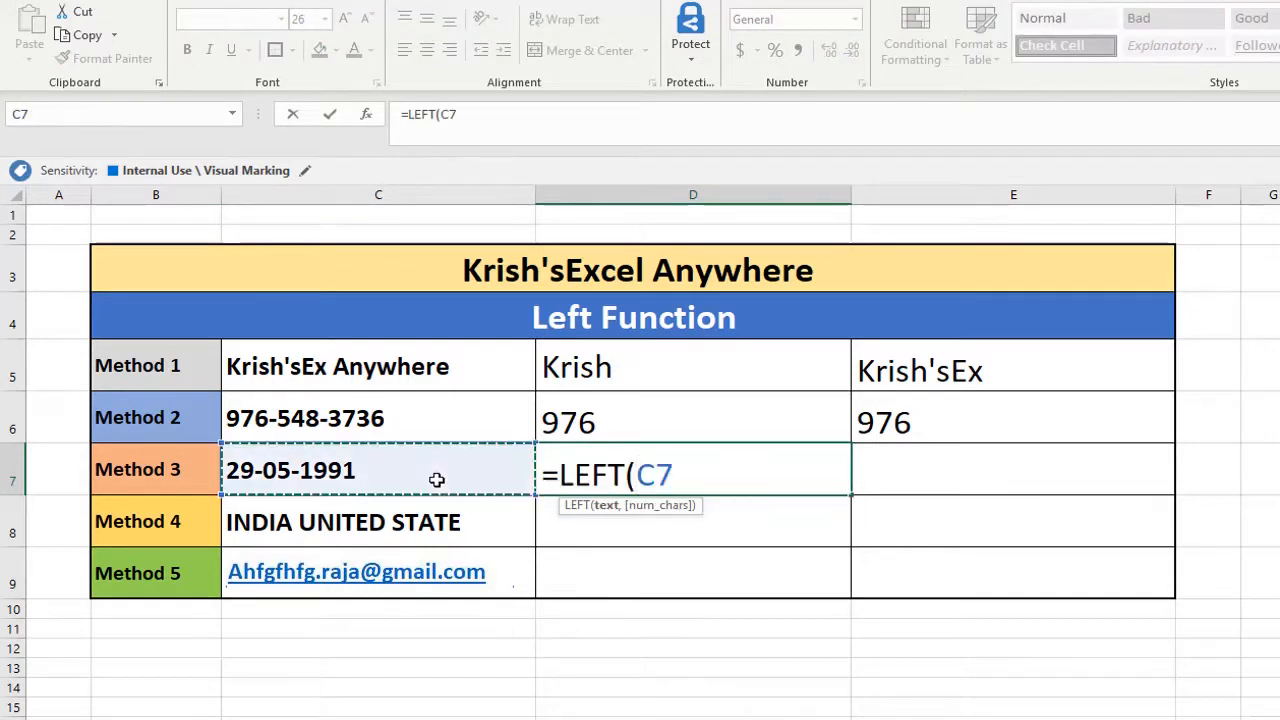
pyautogui.write(',')
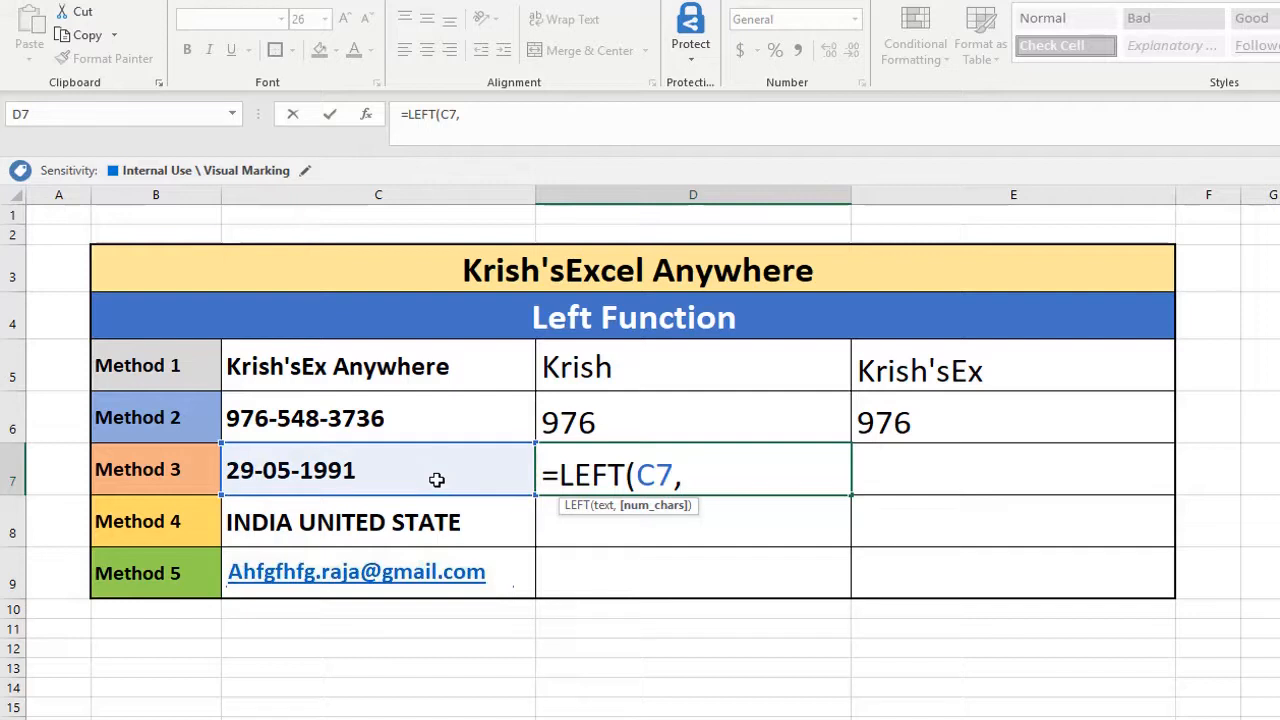
pyautogui.write('2)')
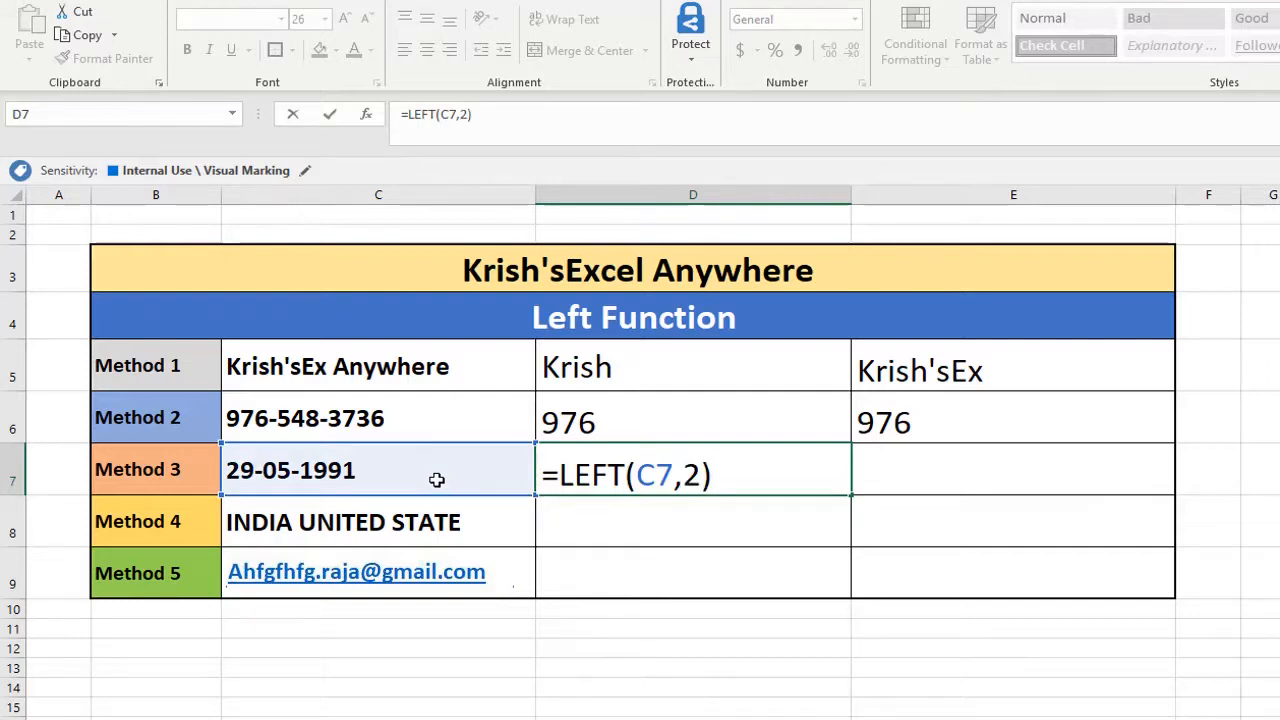
pyautogui.hotkey('ctrl', 'Return')
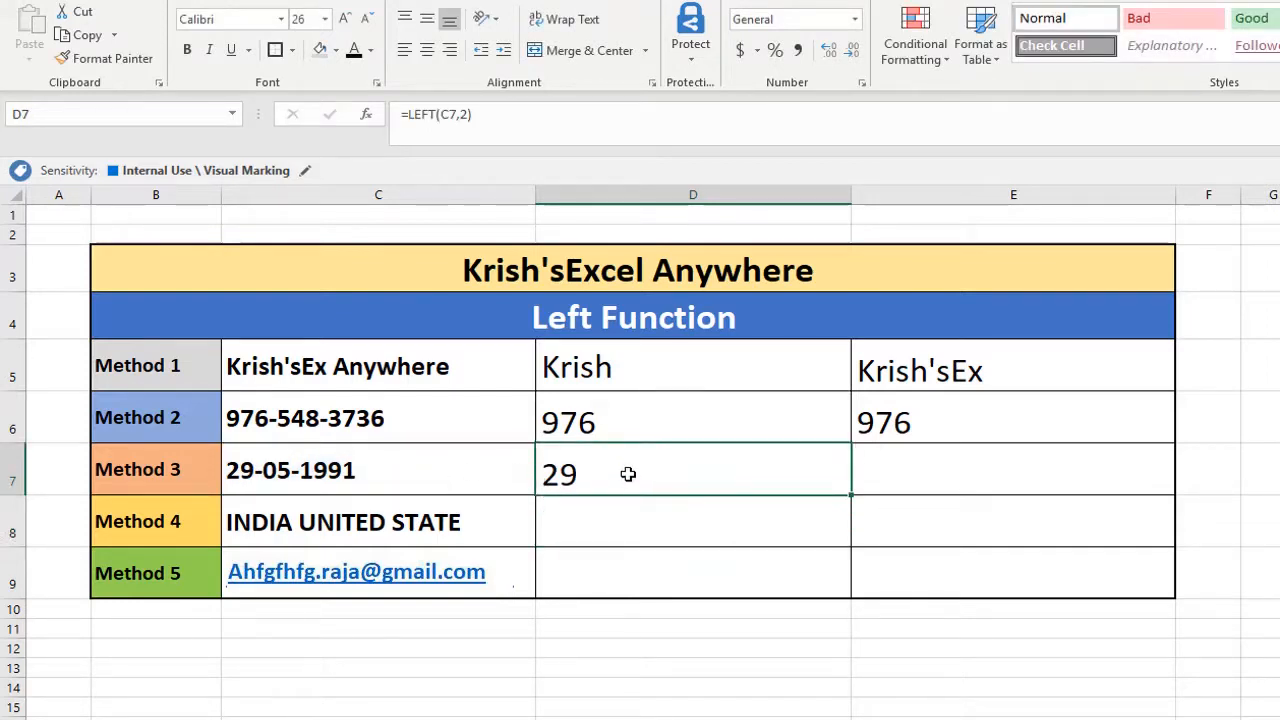
pyautogui.click(245, 470)
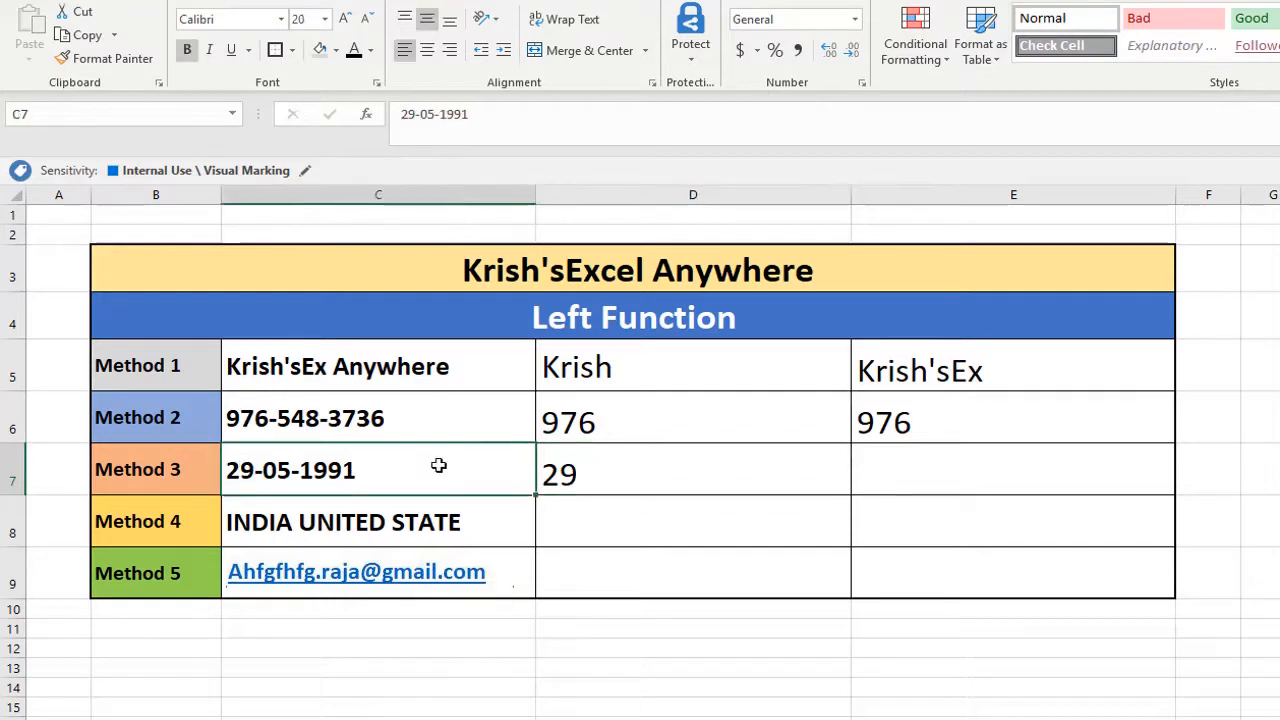
pyautogui.click(631, 482)
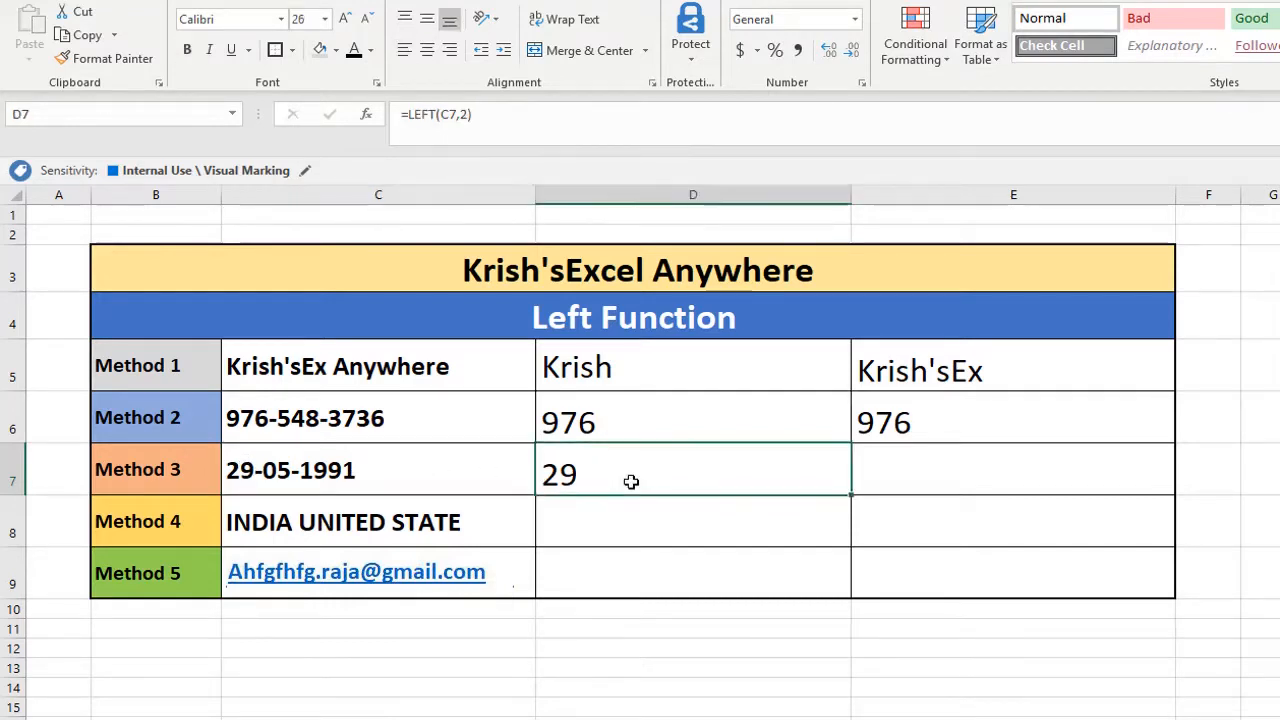
# Write =LEFT(C7,2) in cell E7 to take the first two characters of the Method 3 date.
pyautogui.click(919, 484)
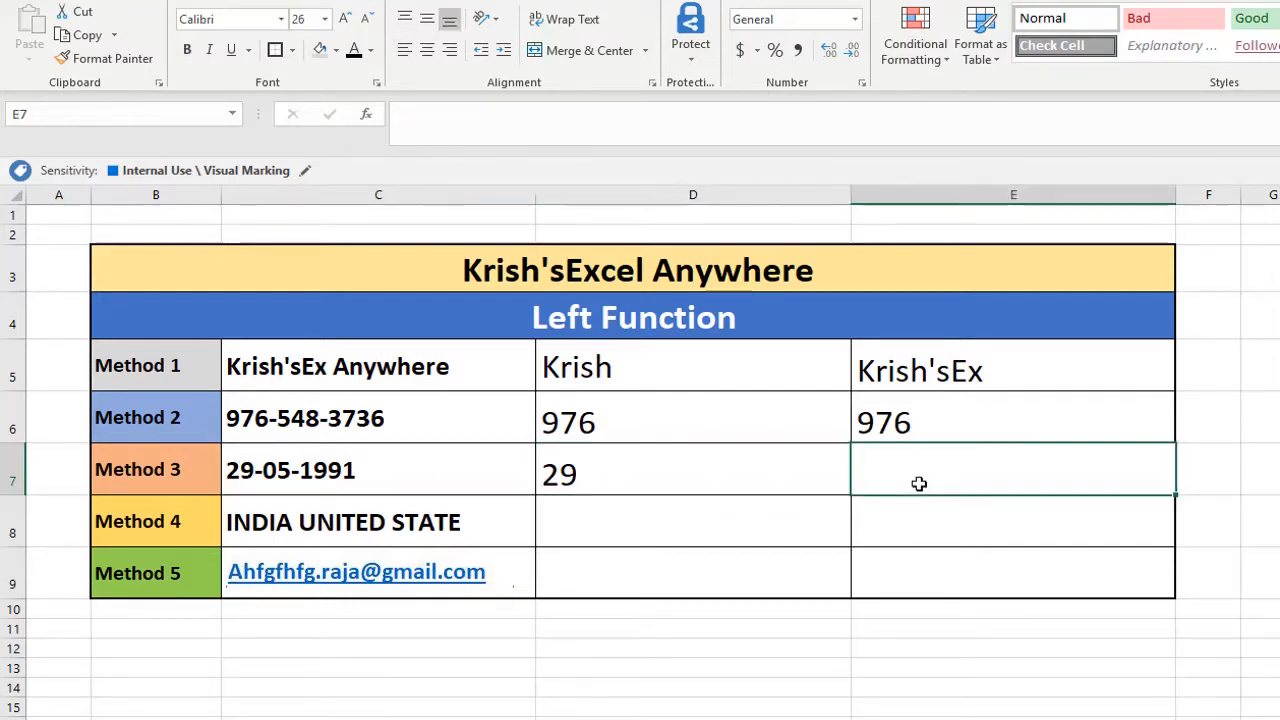
pyautogui.write('=left')
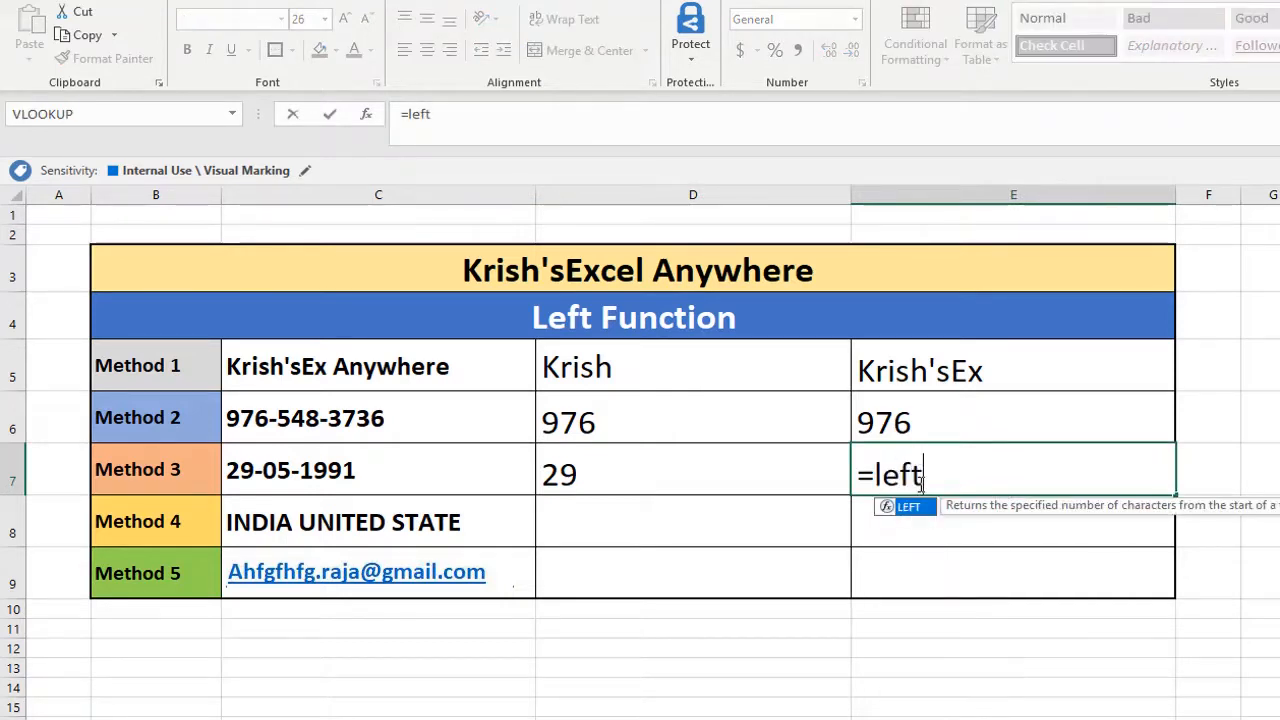
pyautogui.press('Tab')
pyautogui.click(437, 460)
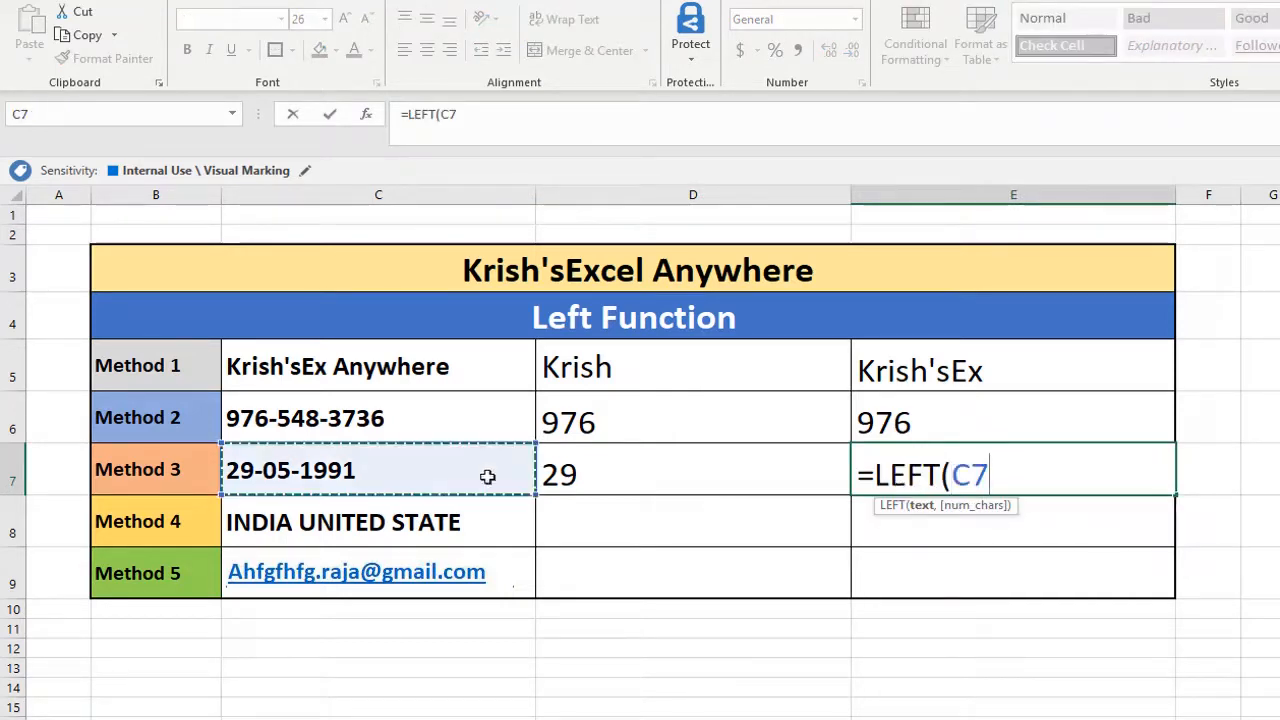
pyautogui.write(',2)')
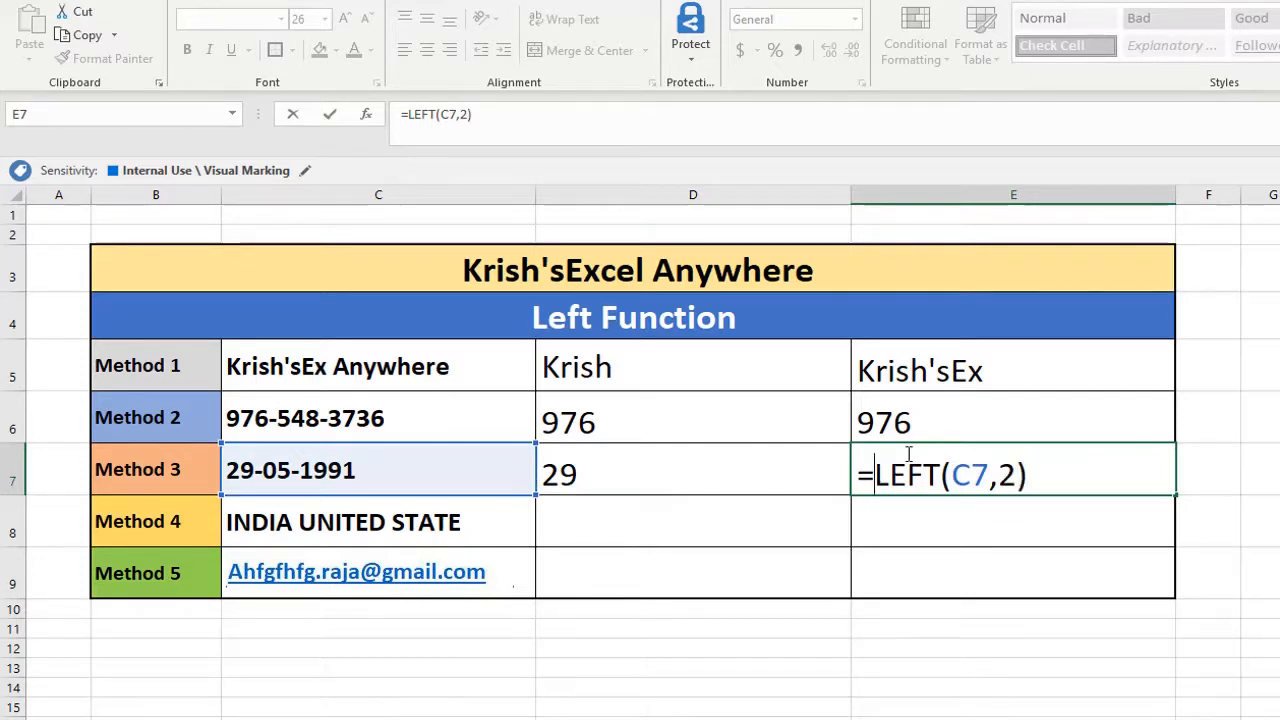
# Wrap the E7 formula in VALUE so it reads =VALUE(LEFT(C7,2)) and returns the day as a number.
pyautogui.write('Value')
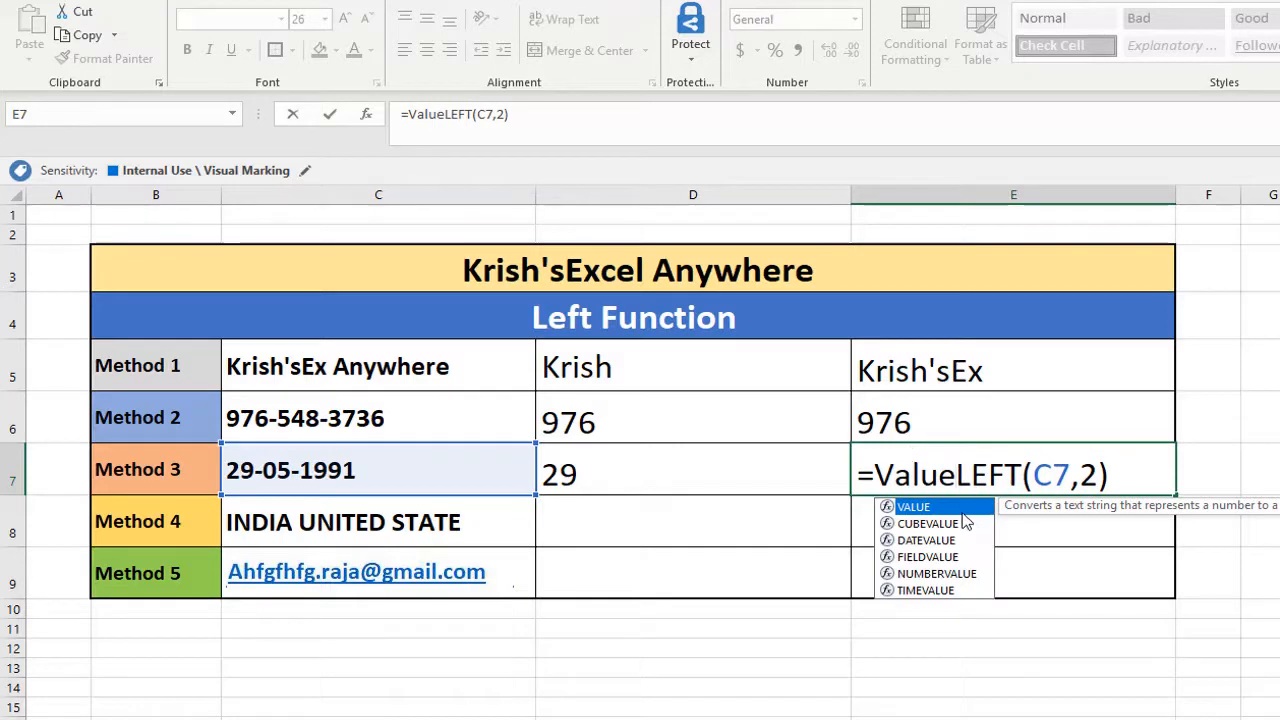
pyautogui.press('Tab')
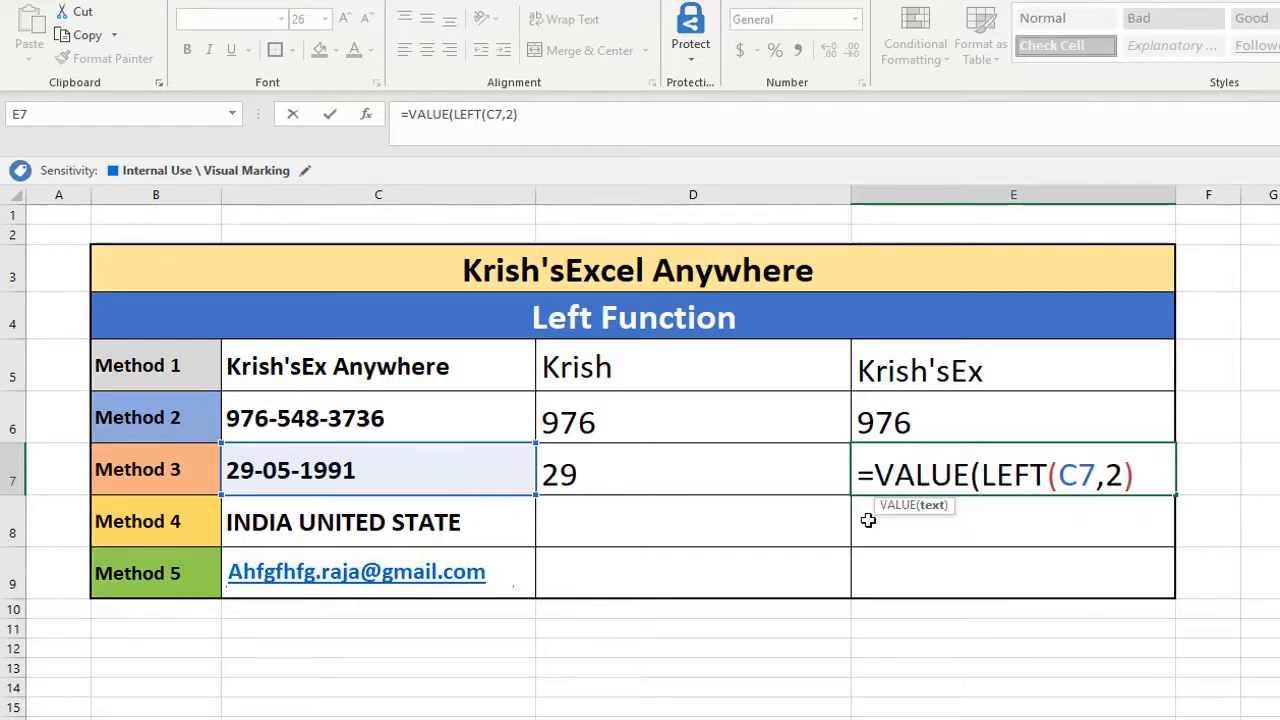
pyautogui.click(1138, 473)
pyautogui.write(')')
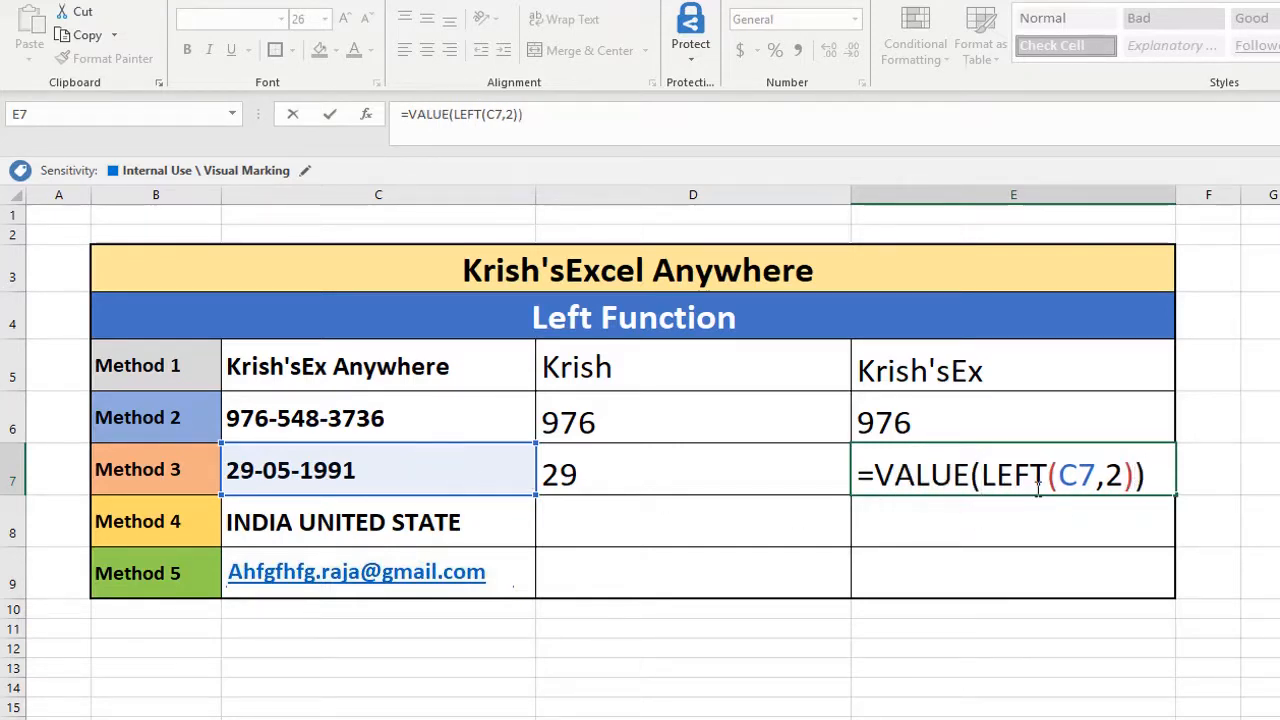
pyautogui.press('Return')
pyautogui.press('Down')
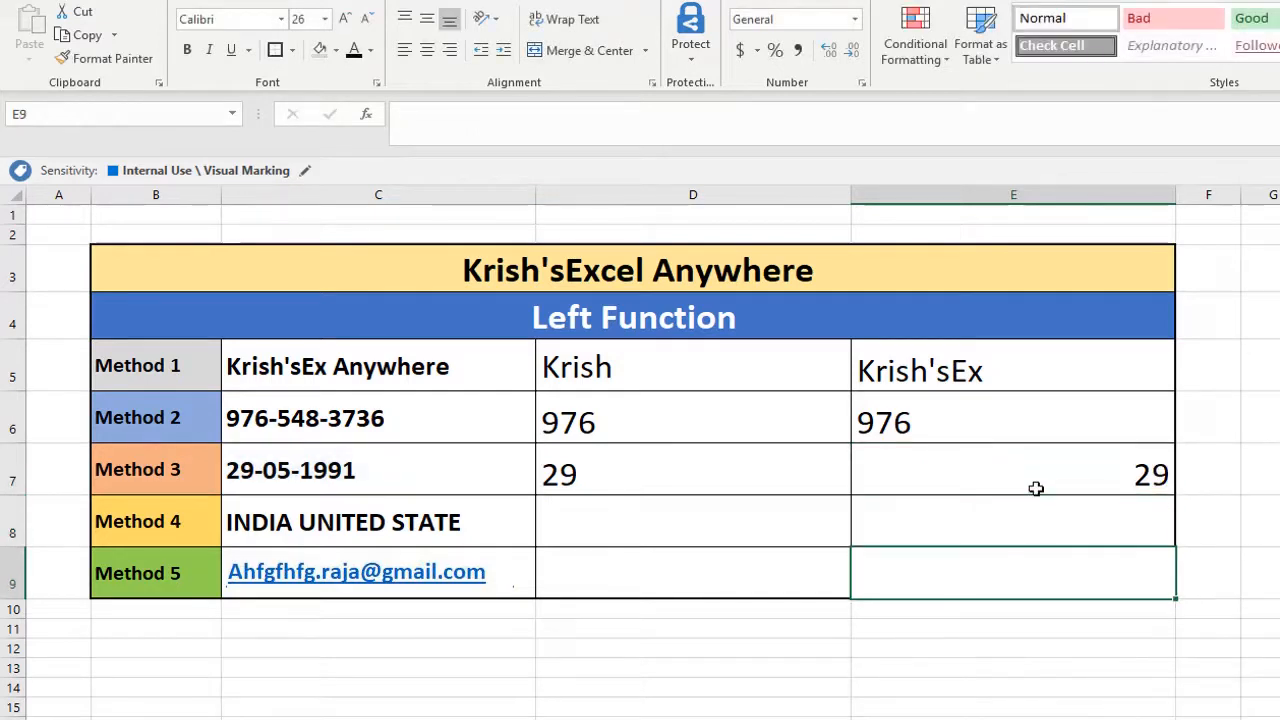
pyautogui.press('Up')
pyautogui.press('Left')
pyautogui.press('Up')
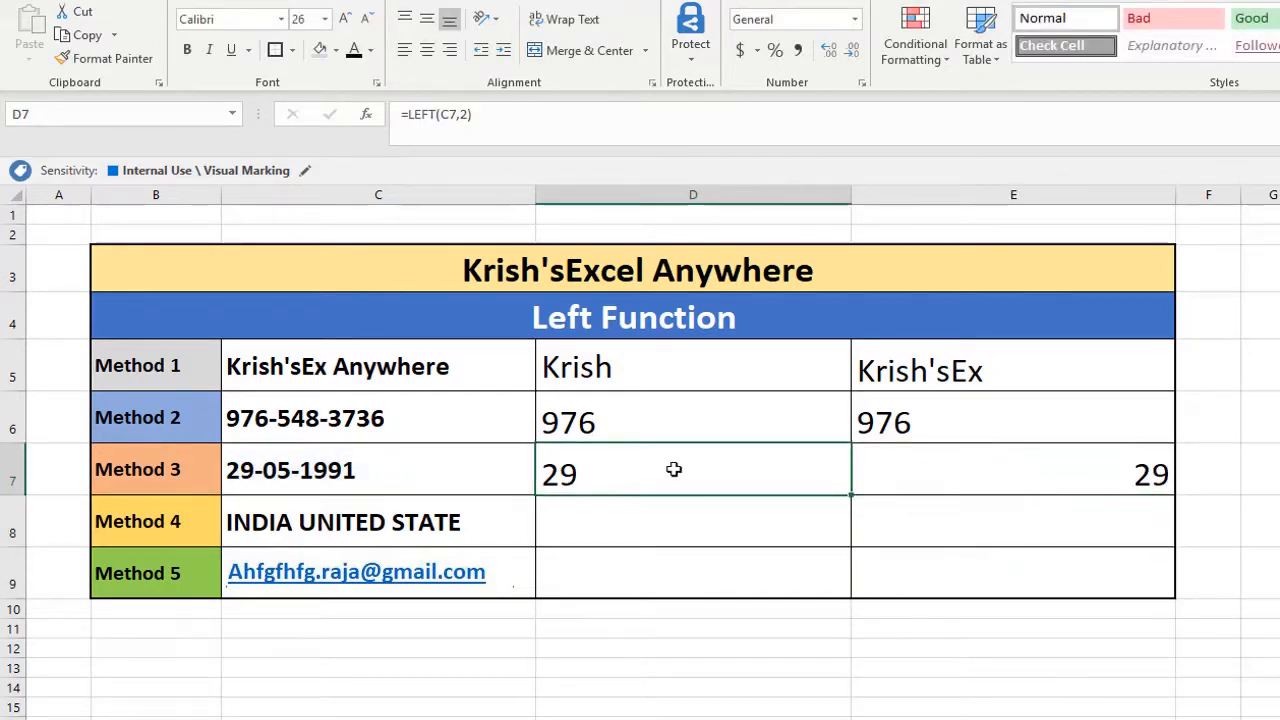
# Replace the formula in cell E7 with its static result by pasting the copied cell over itself as values.
pyautogui.click(978, 462)
pyautogui.hotkey('ctrl', 'c')
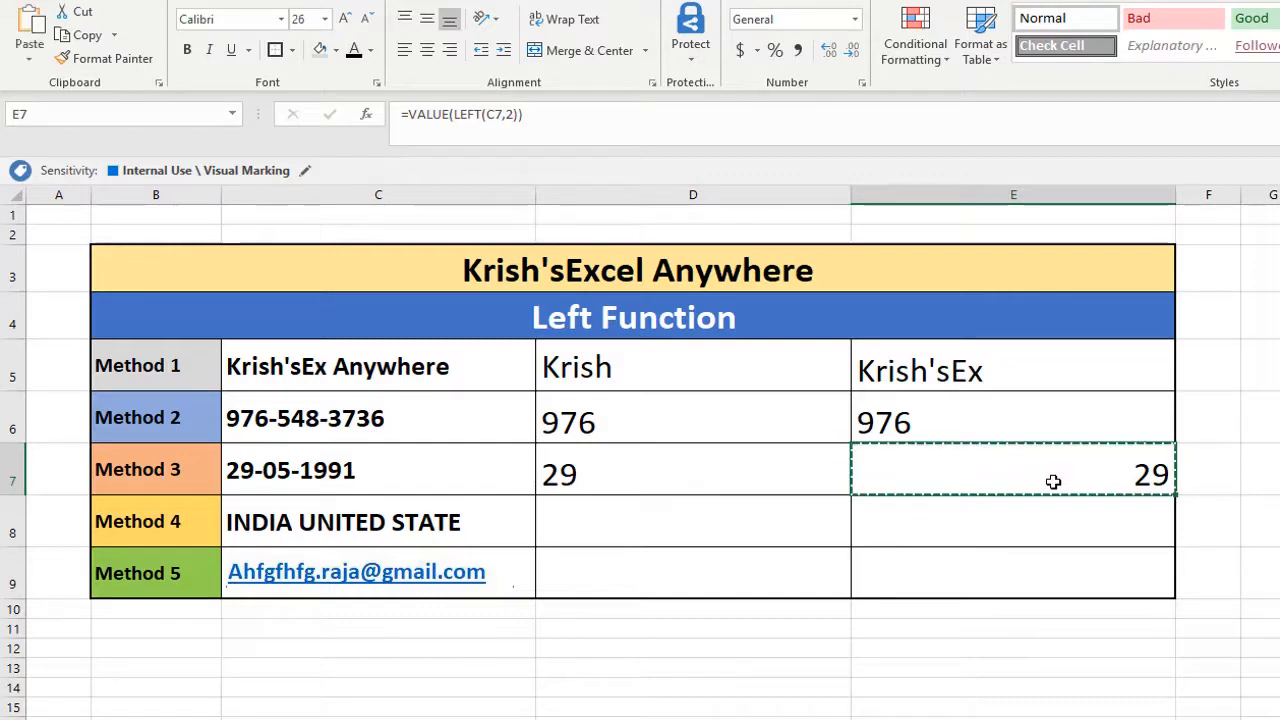
pyautogui.hotkey('alt', 'e')
pyautogui.press('s')
pyautogui.press('v')
pyautogui.press('Return')
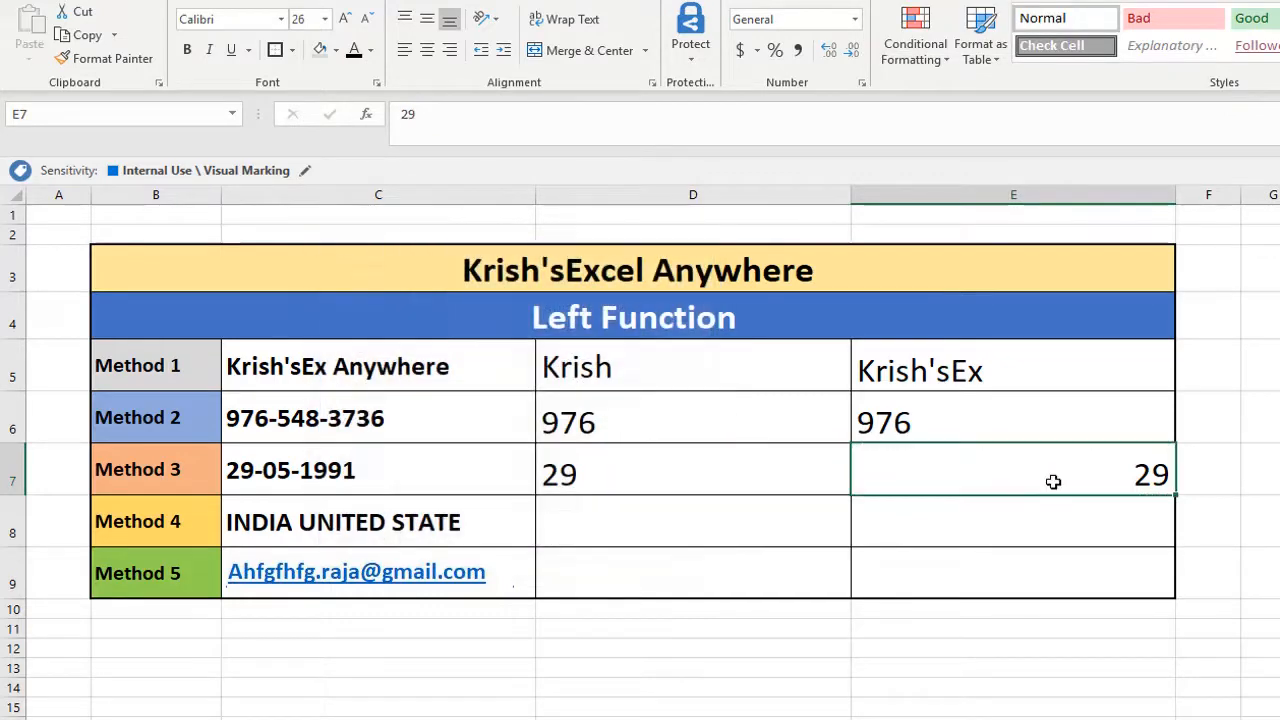
pyautogui.click(1043, 514)
pyautogui.click(937, 481)
# Clear the incomplete entry in cell D8 and enter =LEN(C8) to count the characters of the Method 4 text.
pyautogui.click(655, 508)
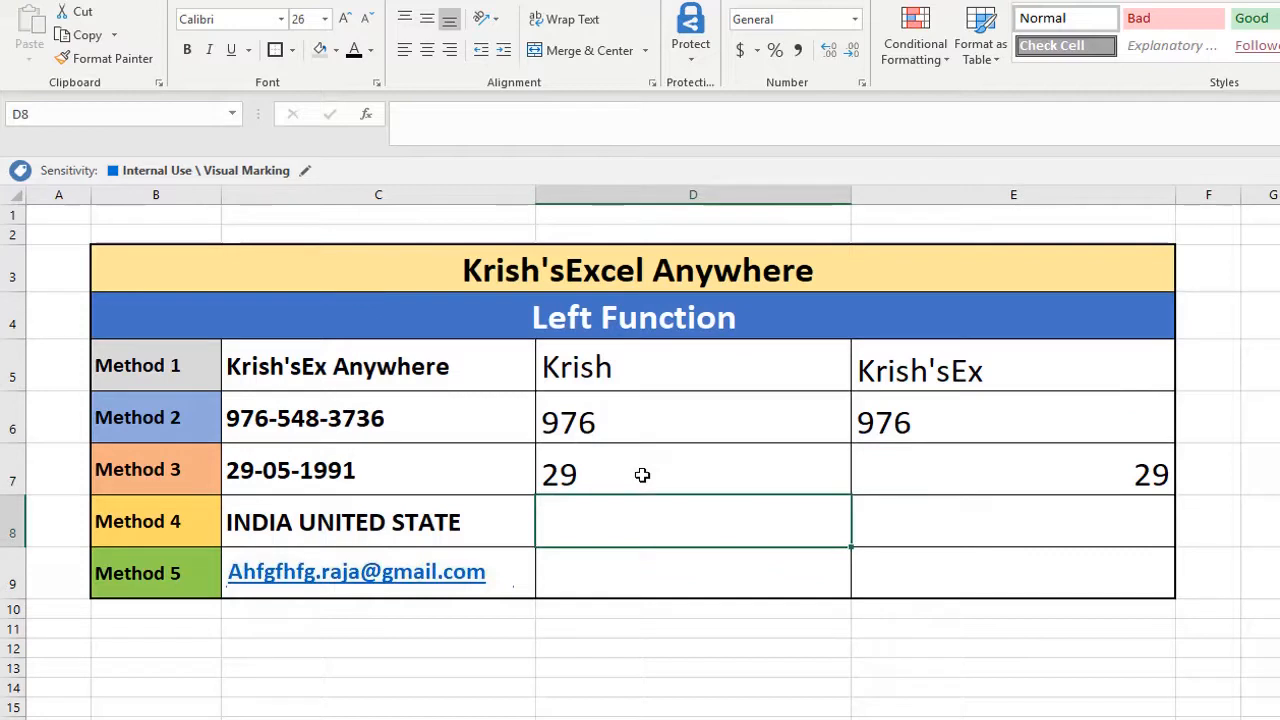
pyautogui.hotkey('ctrl', 'Right')
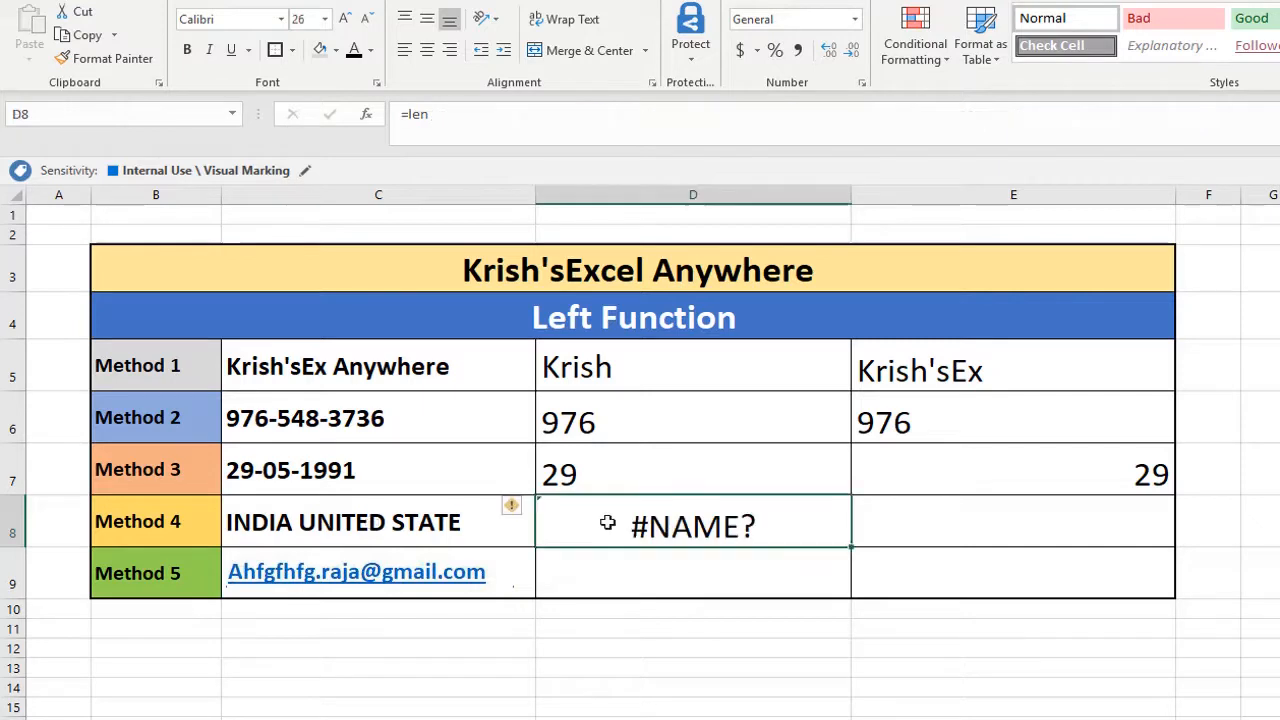
pyautogui.press('Delete')
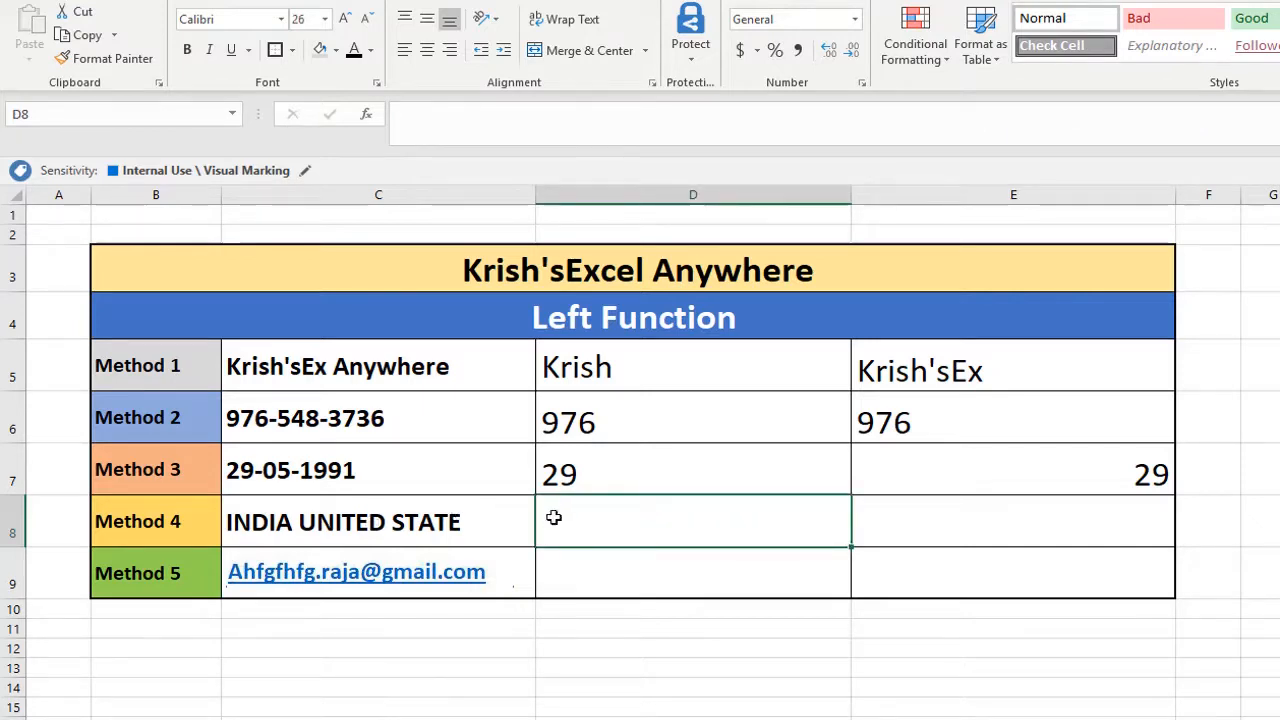
pyautogui.write('=len')
pyautogui.press('Tab')
pyautogui.click(385, 508)
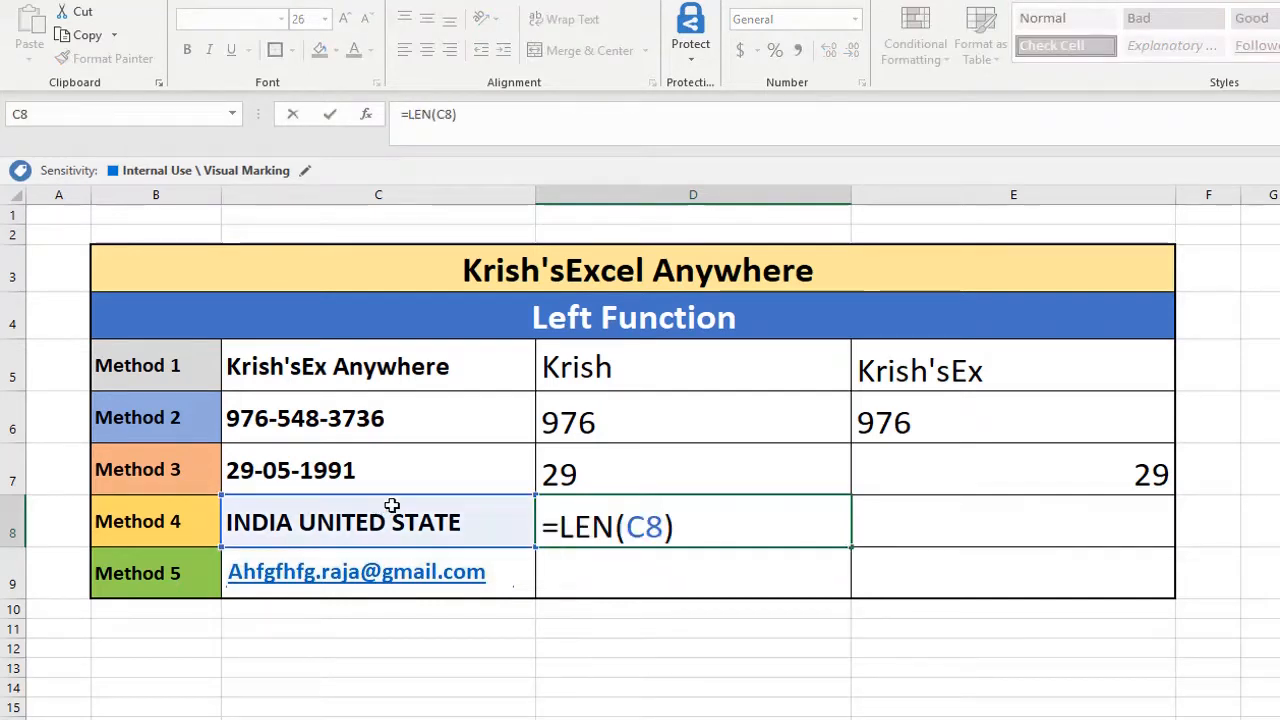
pyautogui.write(')')
pyautogui.press('Return')
pyautogui.press('Up')
pyautogui.click(460, 527)
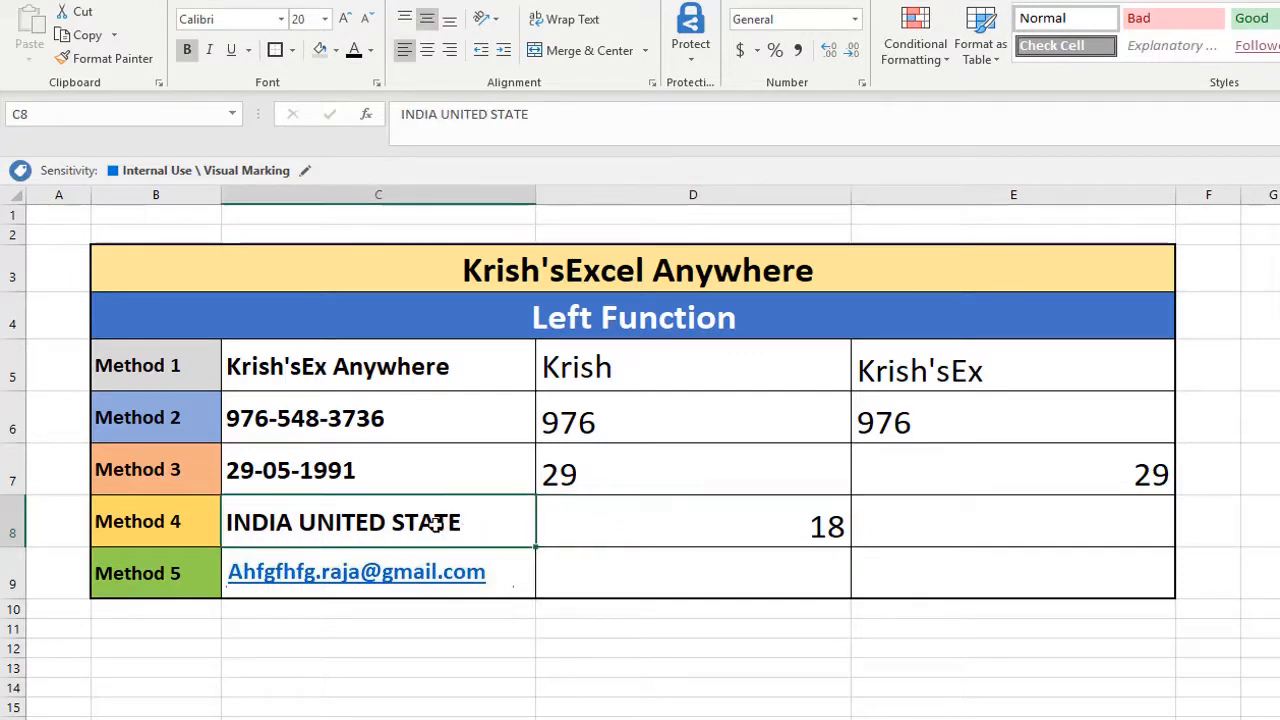
pyautogui.click(645, 528)
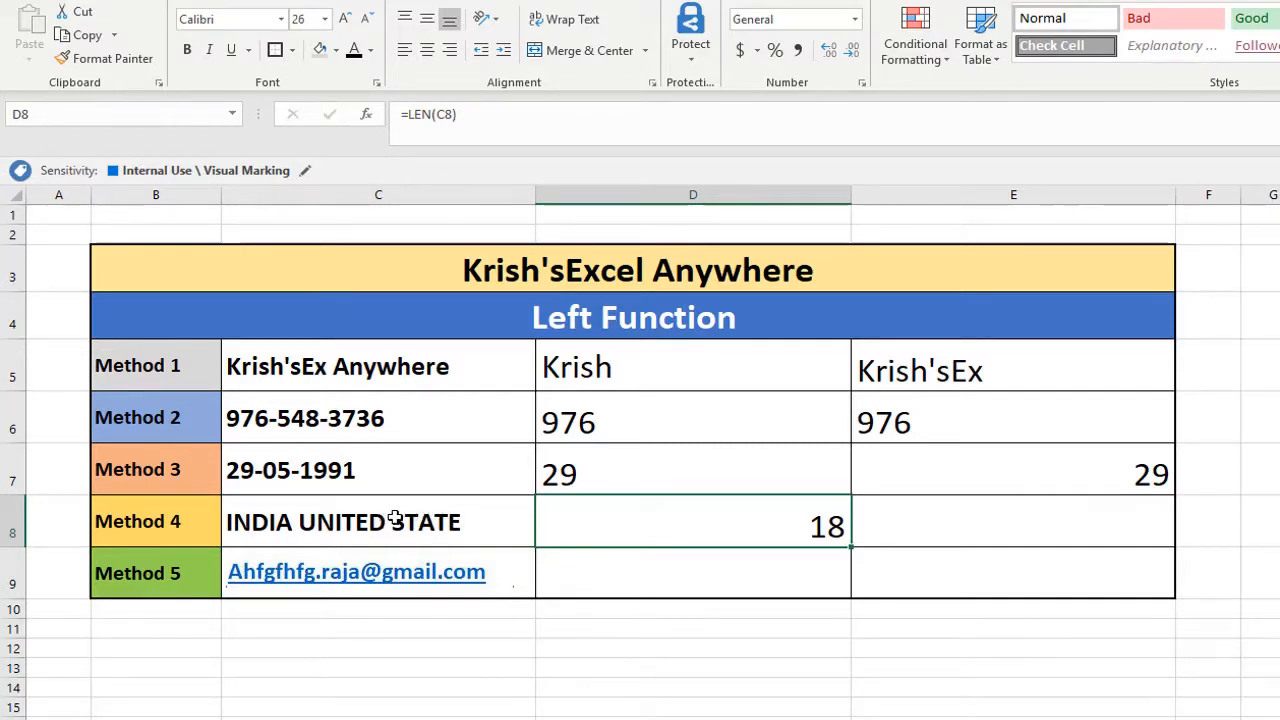
# Enter =LEFT(C8,LEN(C8)-6) in cell E8 to extract the Method 4 text without its last six characters.
pyautogui.click(1015, 533)
pyautogui.write('=LEFT(')
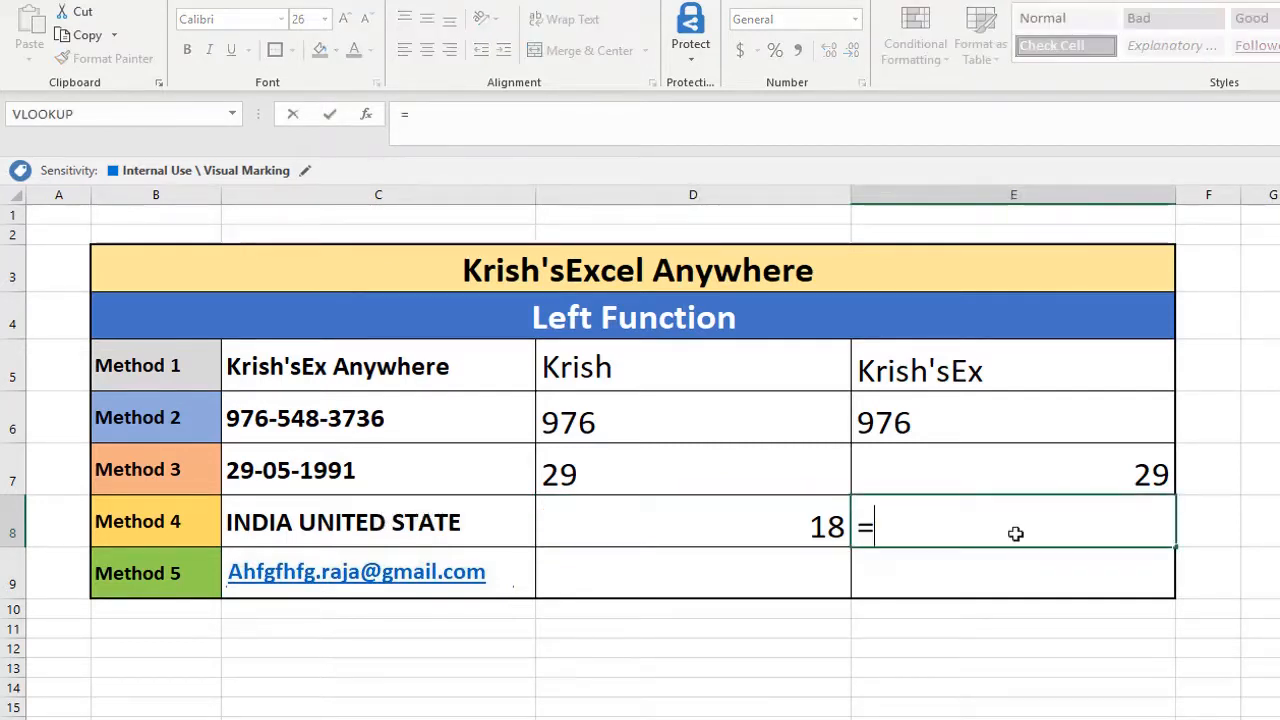
pyautogui.click(398, 527)
pyautogui.write(',len(')
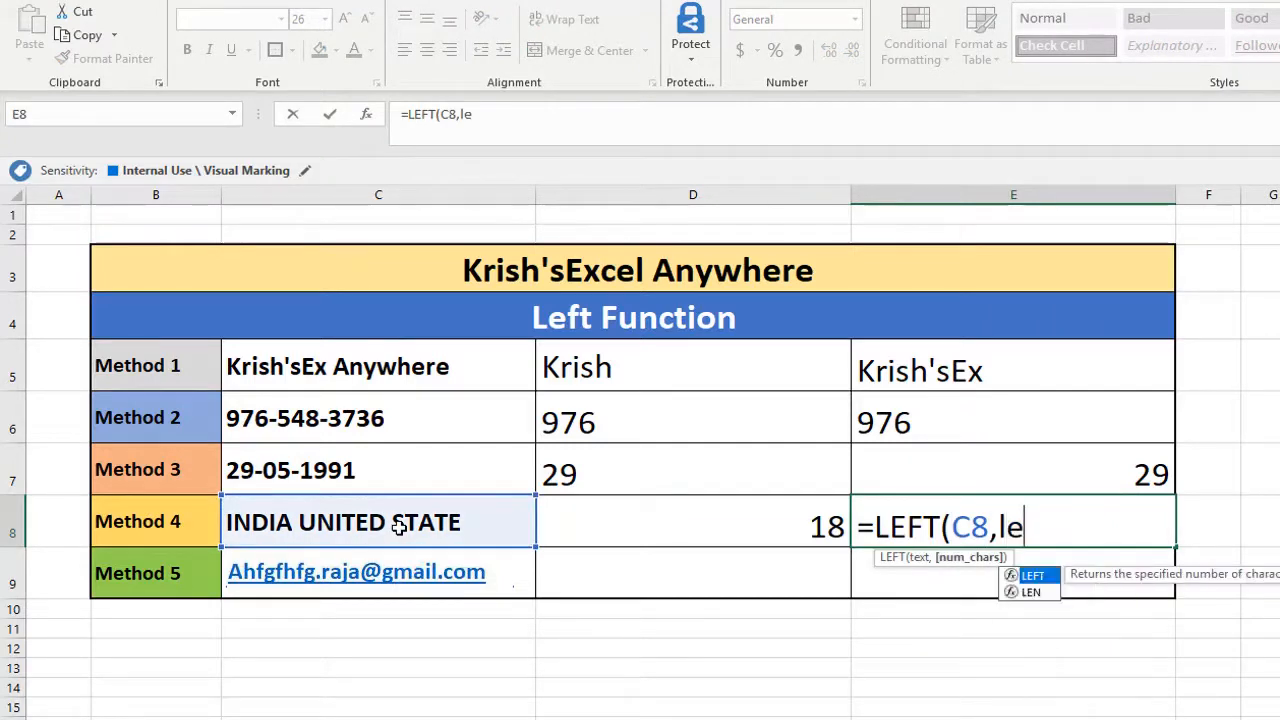
pyautogui.click(398, 527)
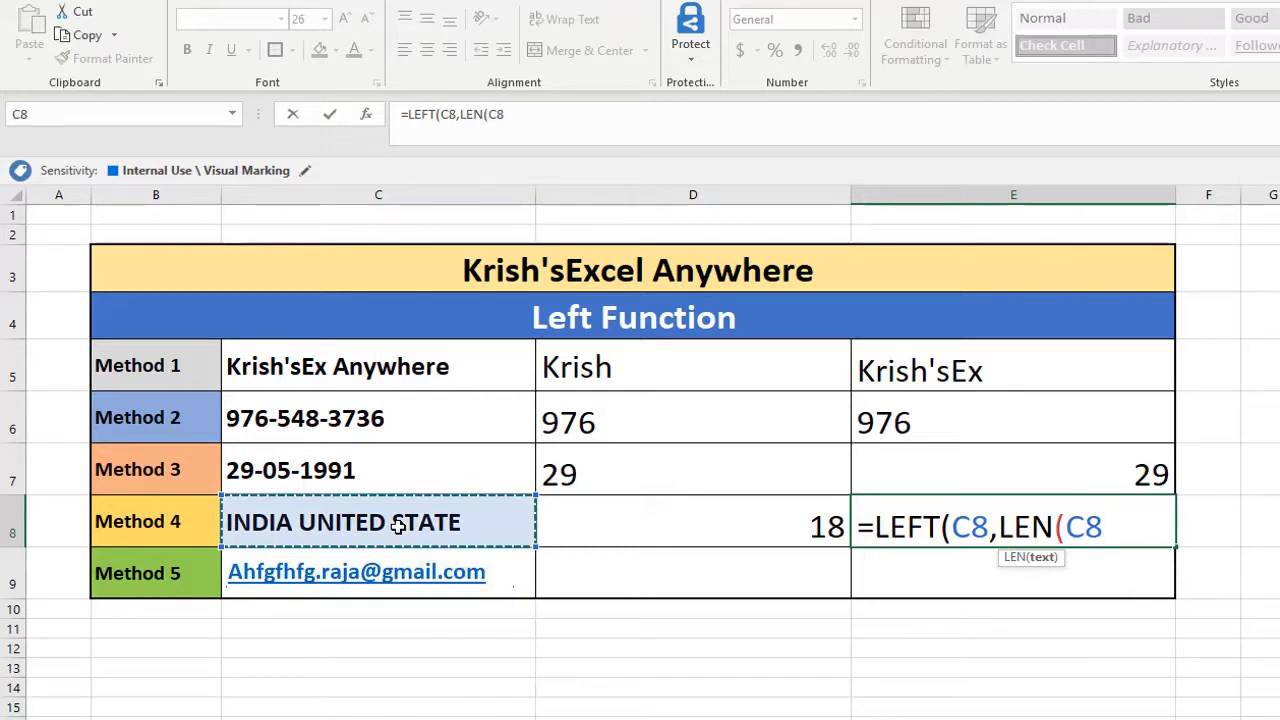
pyautogui.write(')-')
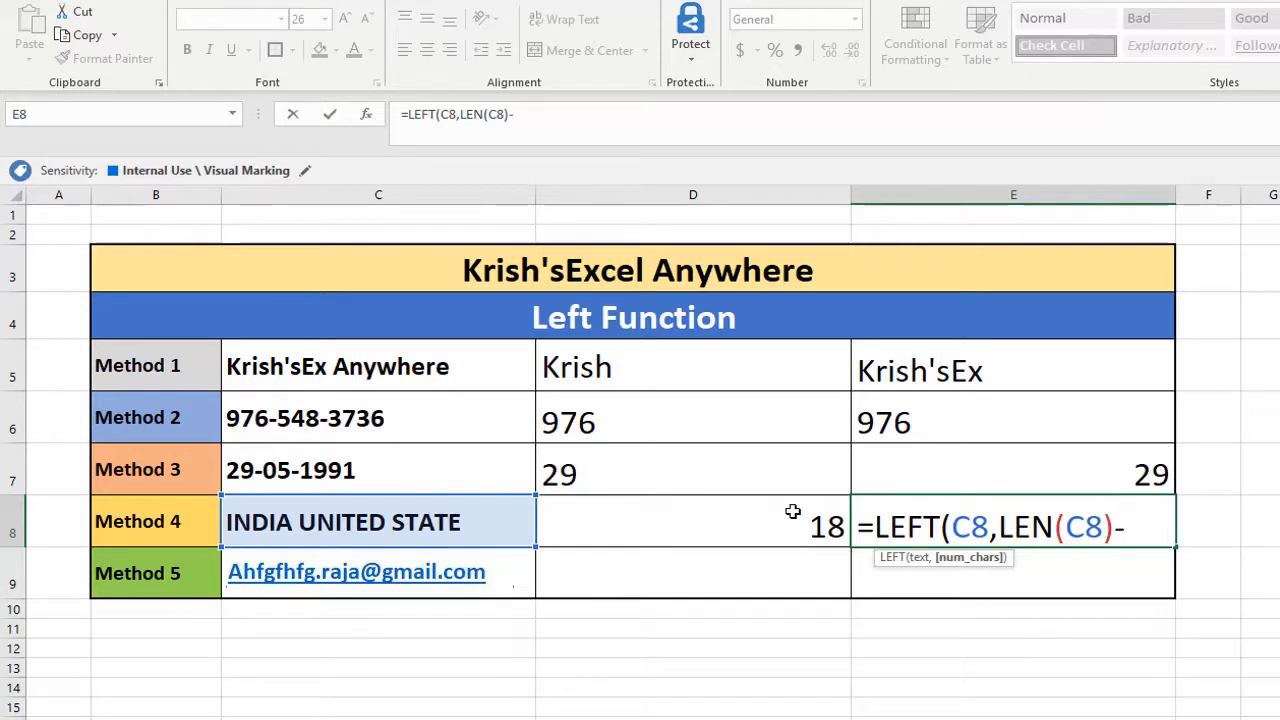
pyautogui.write('6)')
pyautogui.press('Return')
pyautogui.press('Up')
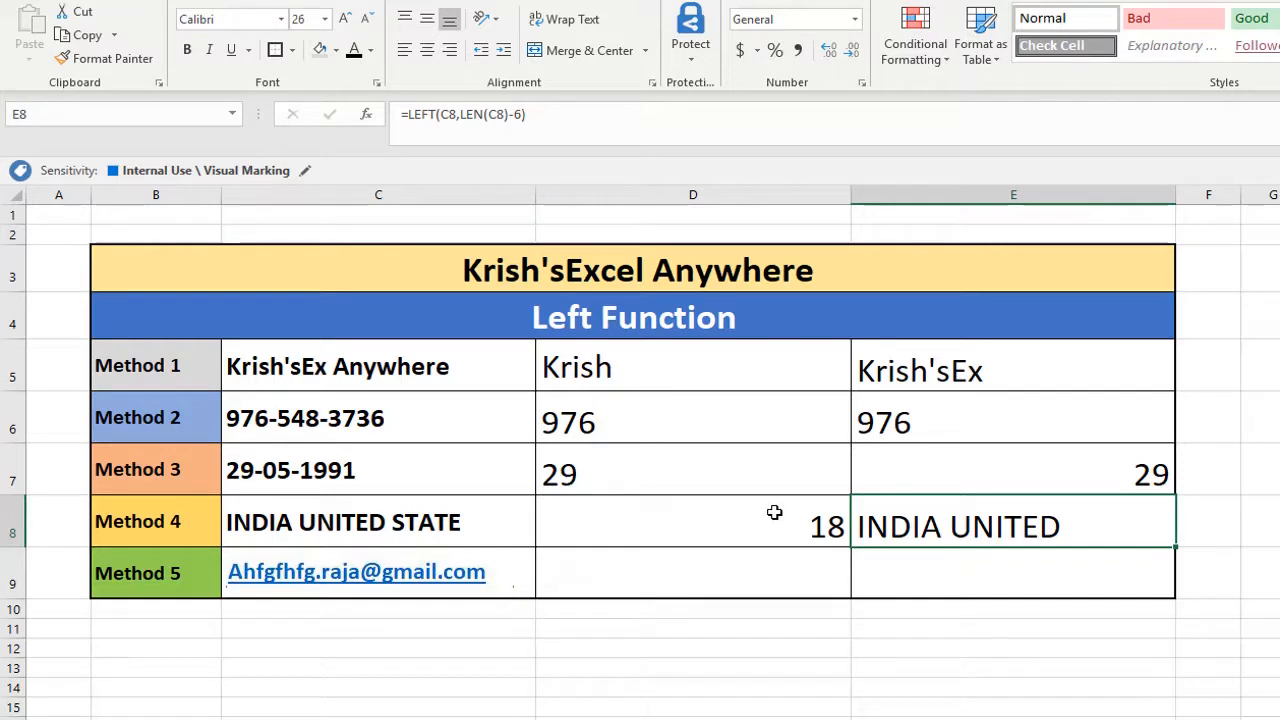
# Following the pattern of E5, enter =LEFT(C9,FIND("@",C9)-1) in cell D9 to extract the email's part before the @ sign.
pyautogui.click(714, 583)
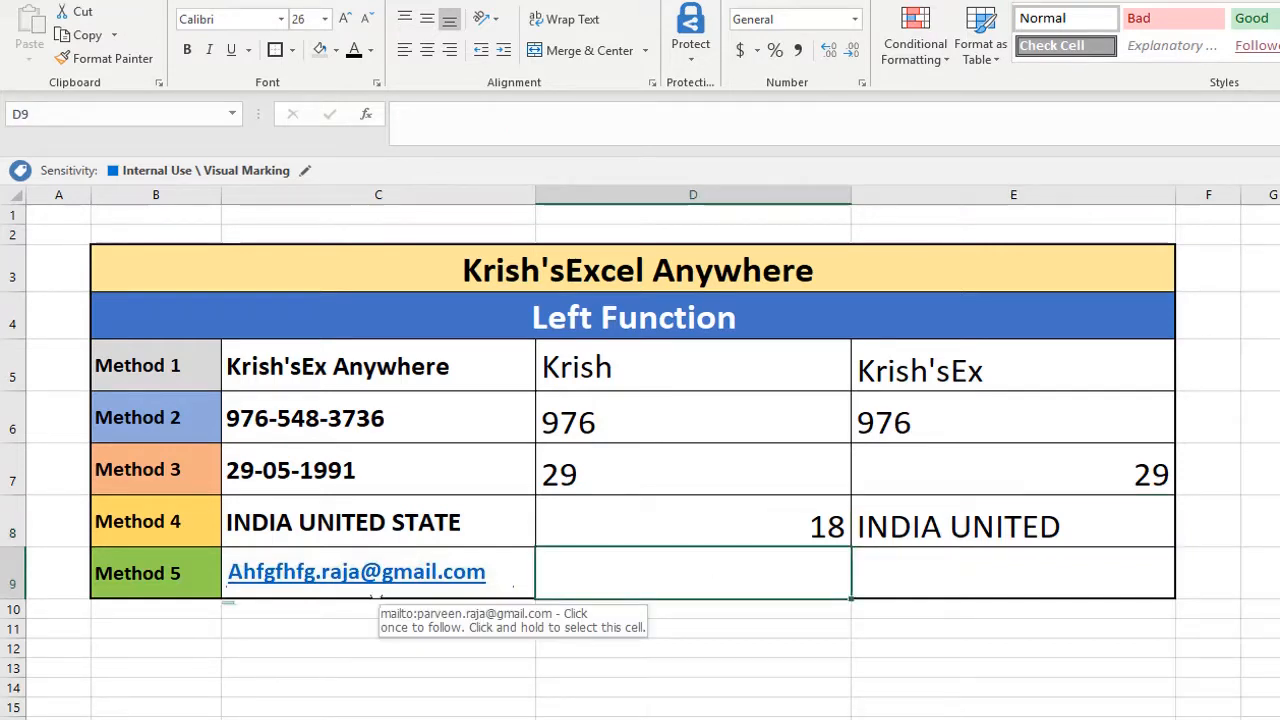
pyautogui.click(370, 575)
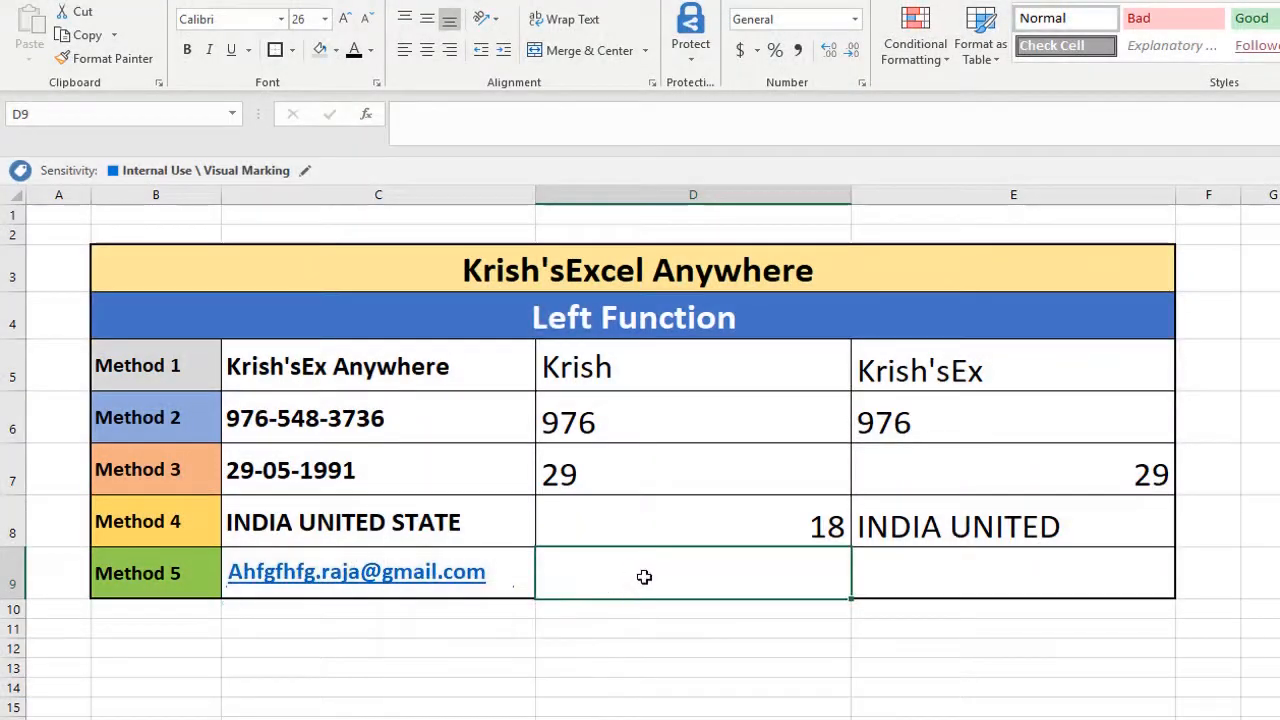
pyautogui.click(938, 385)
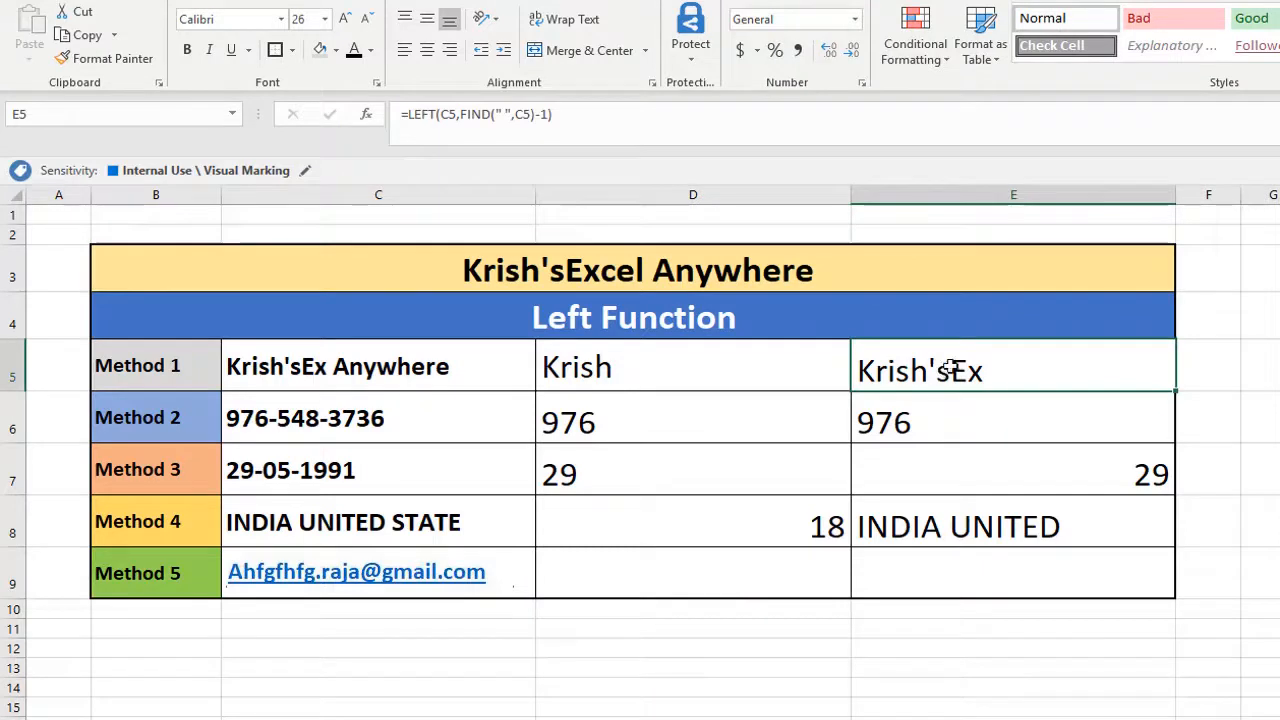
pyautogui.click(680, 570)
pyautogui.write('=LEFT(')
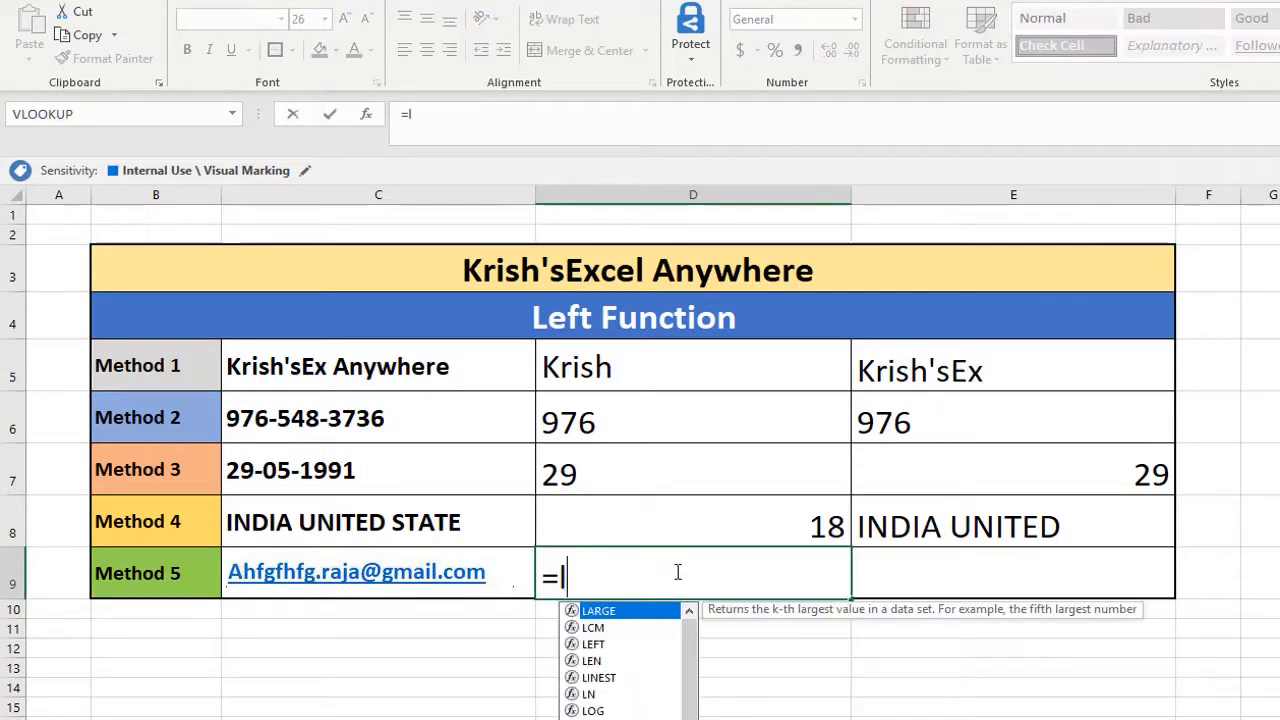
pyautogui.click(360, 573)
pyautogui.write(',find("')
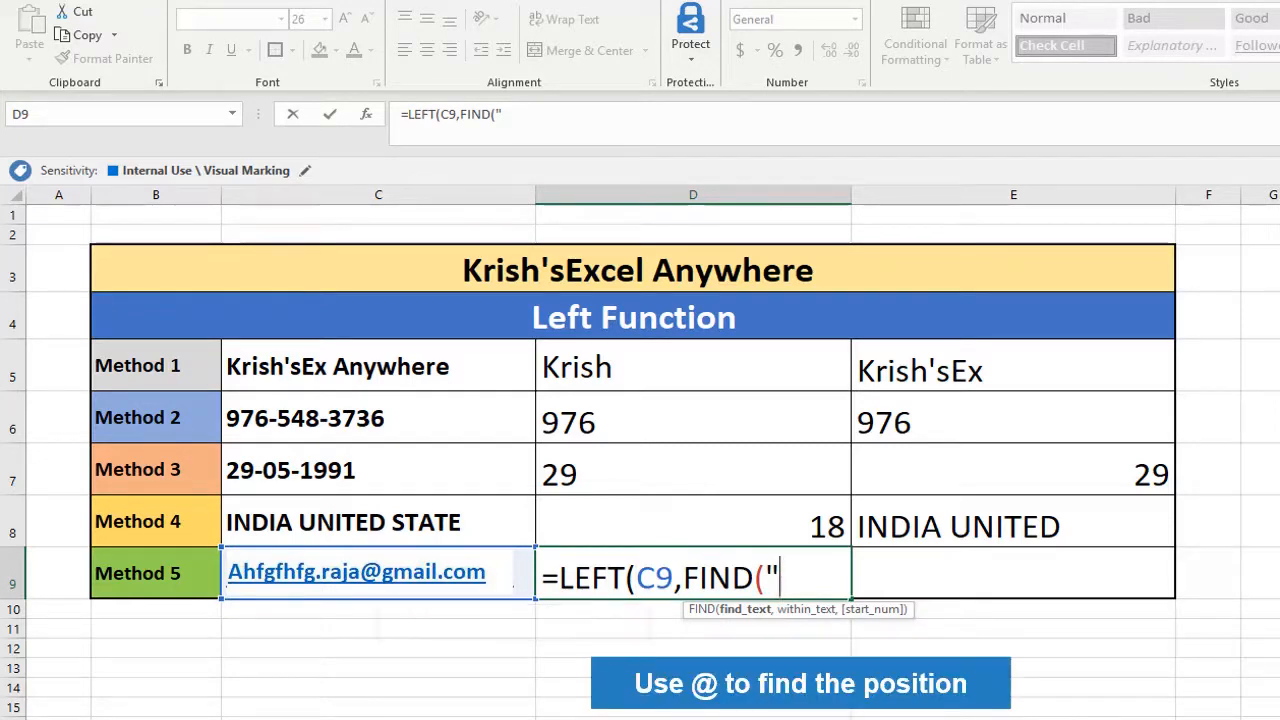
pyautogui.write('@",')
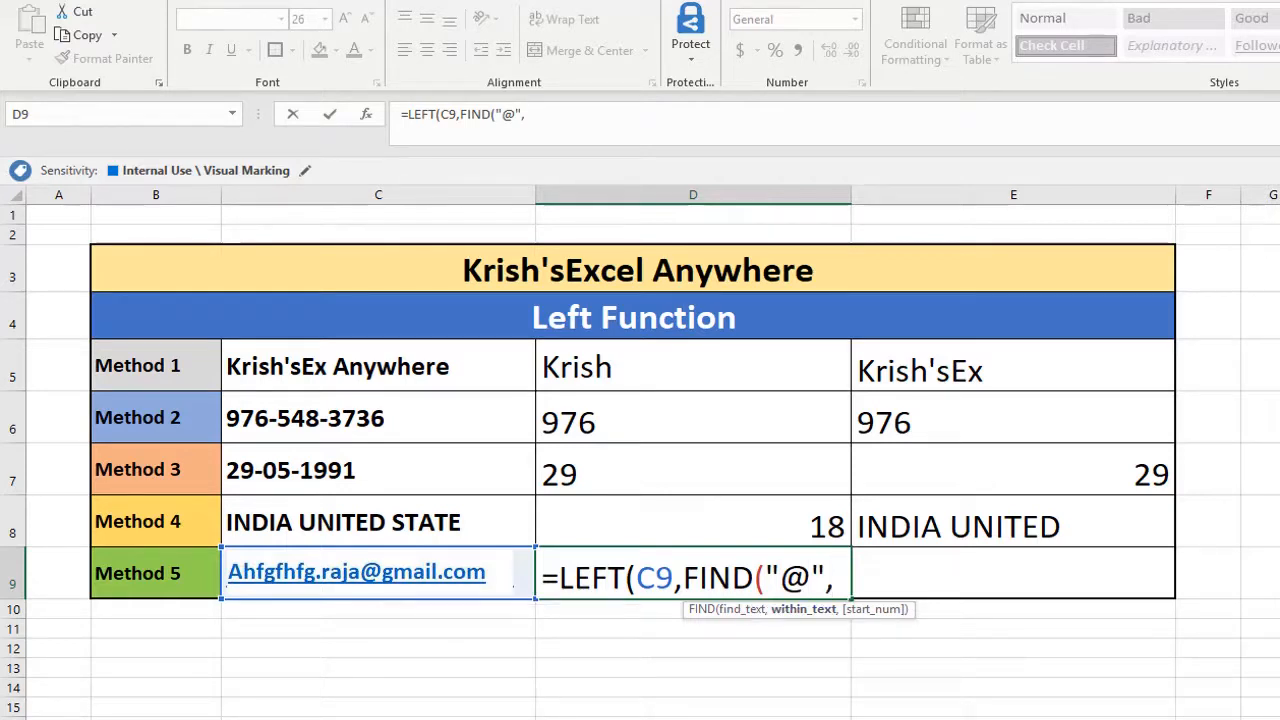
pyautogui.click(376, 584)
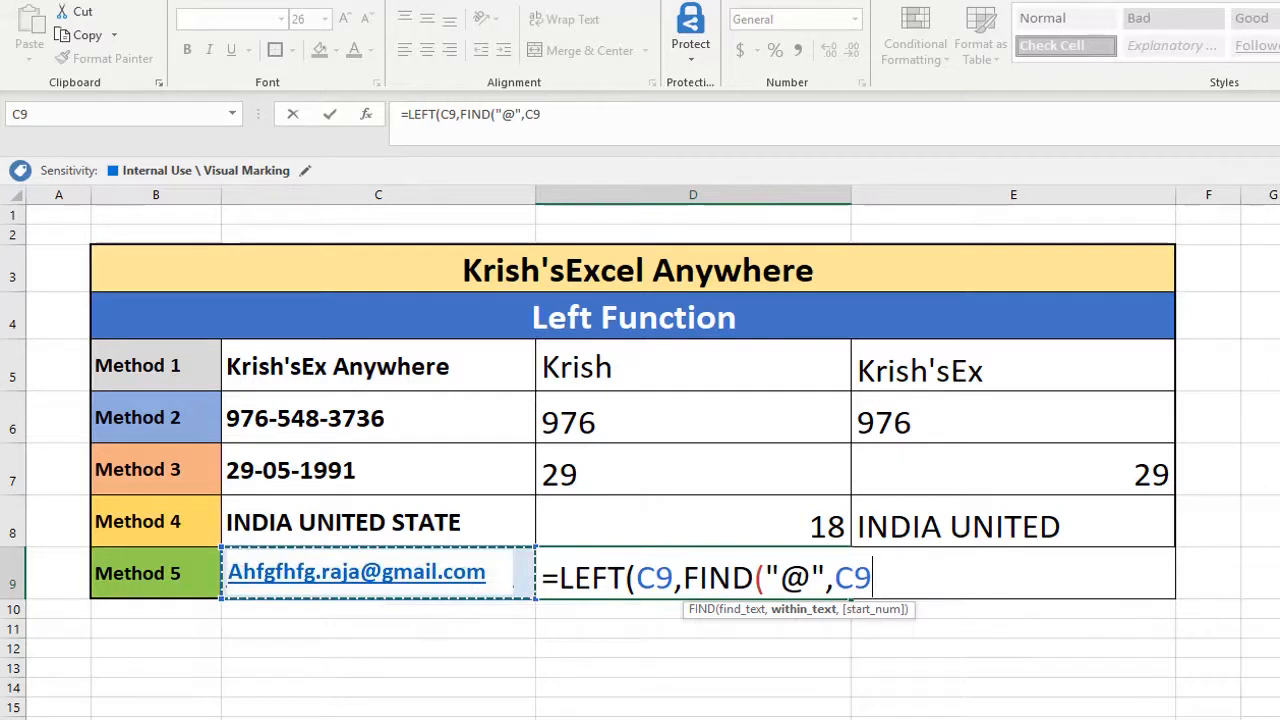
pyautogui.write(')-1')
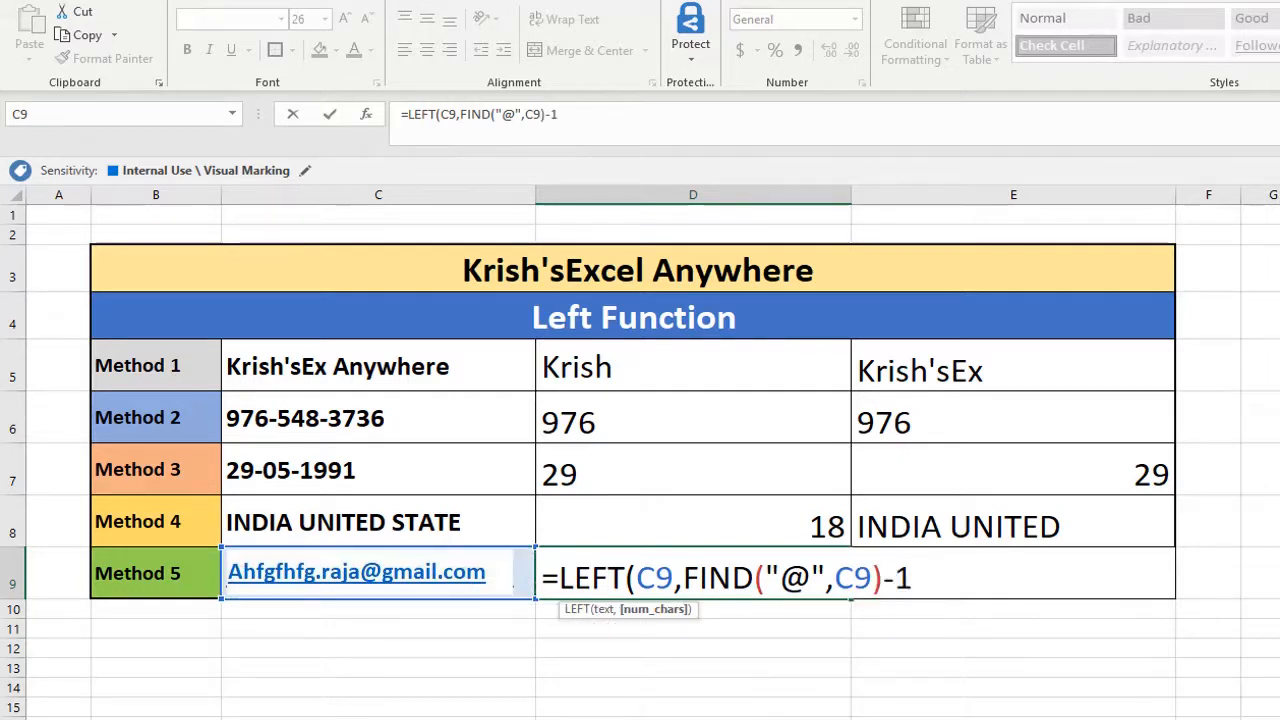
pyautogui.write(')')
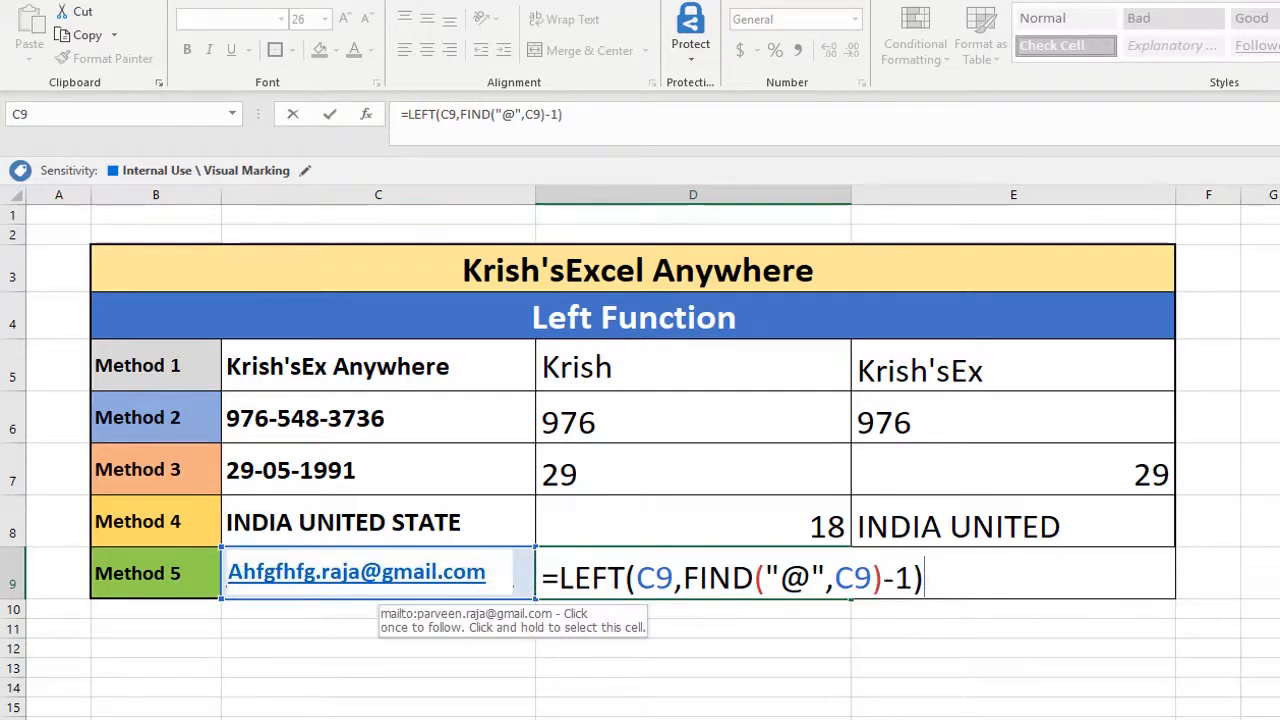
pyautogui.hotkey('ctrl', 'Return')
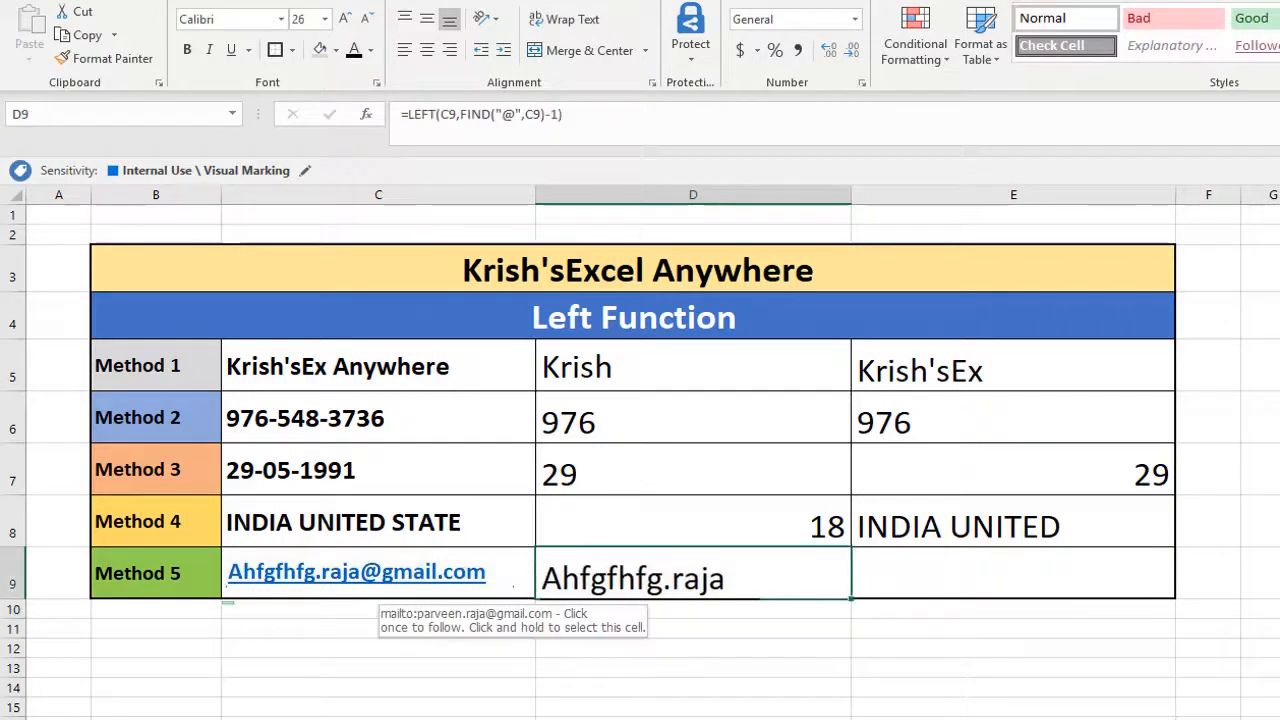
pyautogui.press('Left')
pyautogui.press('Right')
pyautogui.press('Left')
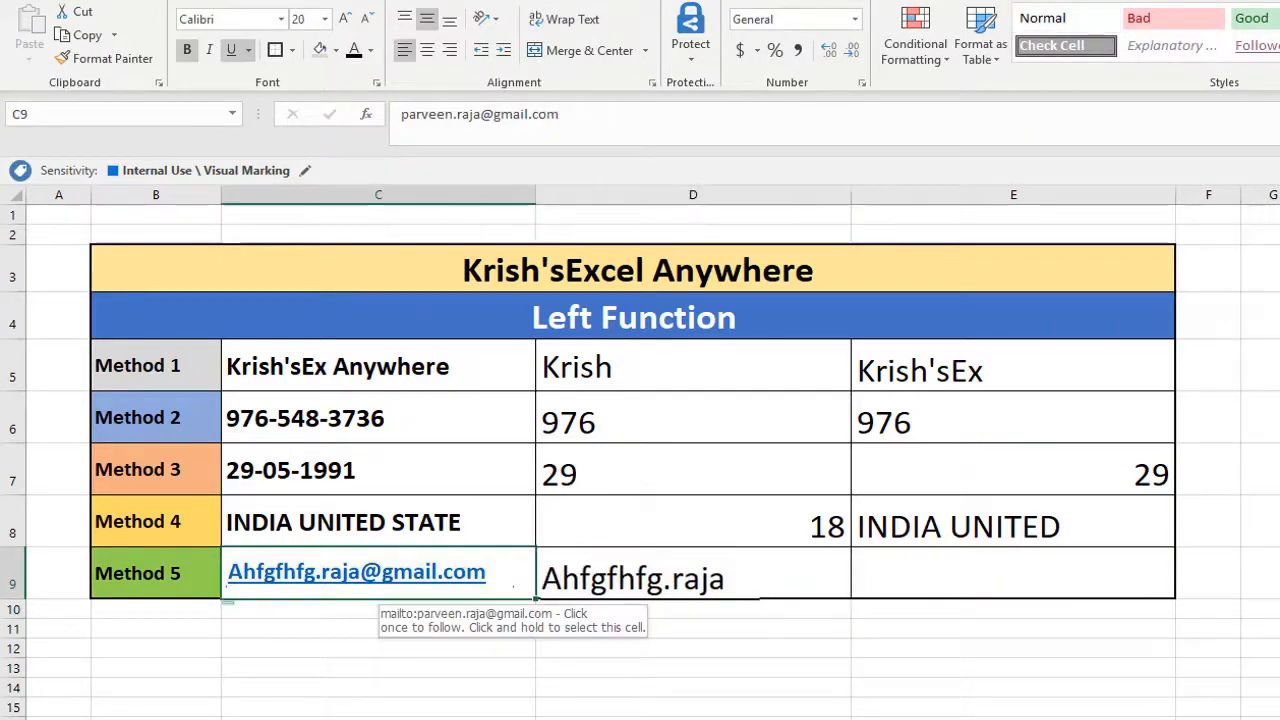
pyautogui.press('Right')
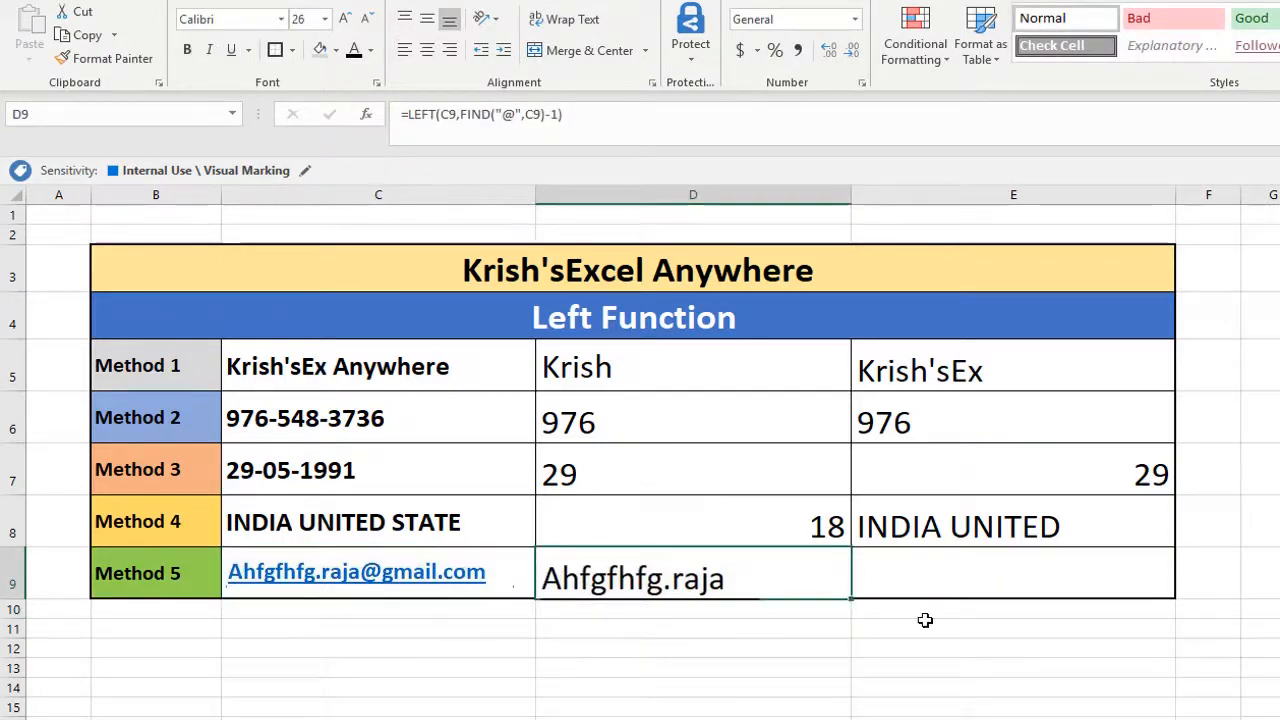